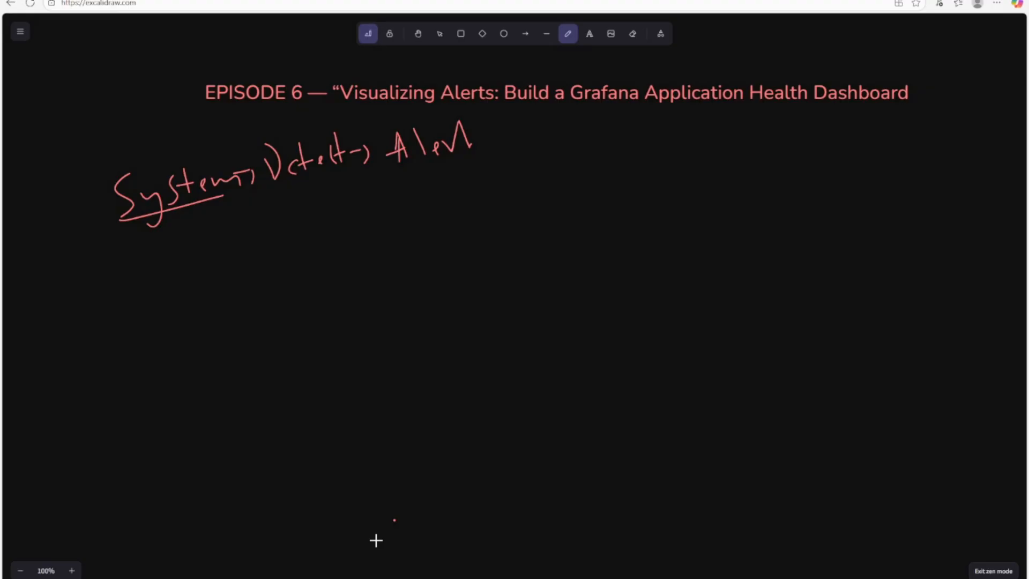
- Handwrite 'Text Alerts' below System, underline it, and write '2AM' to its right
mouse_move(183, 243)
left_mouse_down()
mouse_move(213, 231)
mouse_move(210, 263)
left_mouse_up()
left_click_drag(225, 250, 235, 256)
left_click_drag(234, 245, 250, 253)
left_click_drag(246, 243, 241, 259)
left_click_drag(254, 220, 266, 249)
left_click_drag(250, 242, 308, 205)
mouse_move(308, 207)
left_mouse_down()
mouse_move(312, 237)
mouse_move(309, 226)
left_mouse_up()
mouse_move(317, 201)
left_mouse_down()
mouse_move(326, 227)
mouse_move(375, 204)
mouse_move(369, 225)
left_mouse_up()
left_click_drag(218, 273, 294, 252)
left_click_drag(258, 274, 302, 261)
left_click_drag(348, 242, 379, 242)
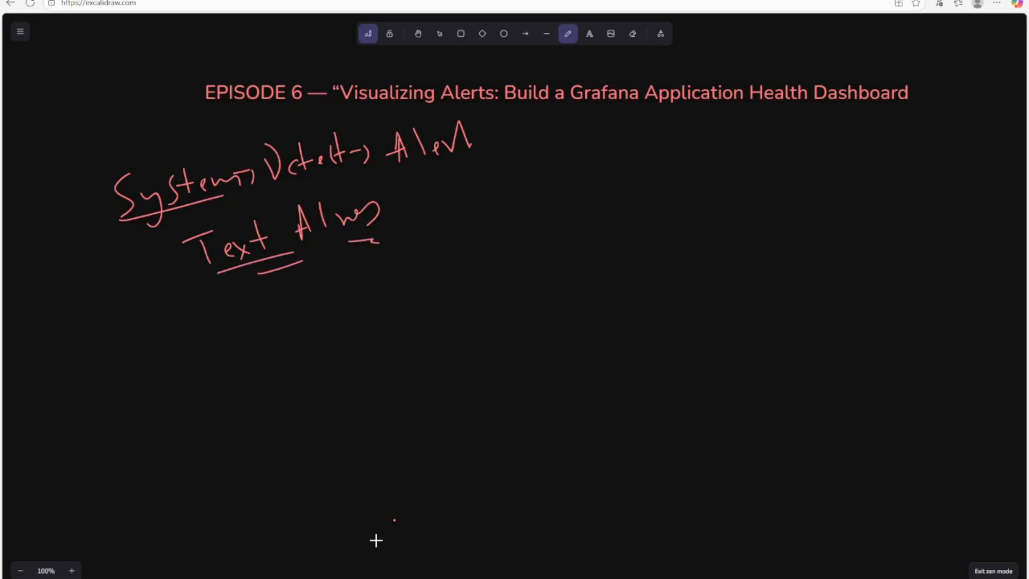
mouse_move(431, 186)
left_mouse_down()
mouse_move(445, 207)
mouse_move(474, 196)
left_mouse_up()
mouse_move(457, 193)
left_mouse_down()
mouse_move(491, 182)
mouse_move(504, 191)
left_mouse_up()
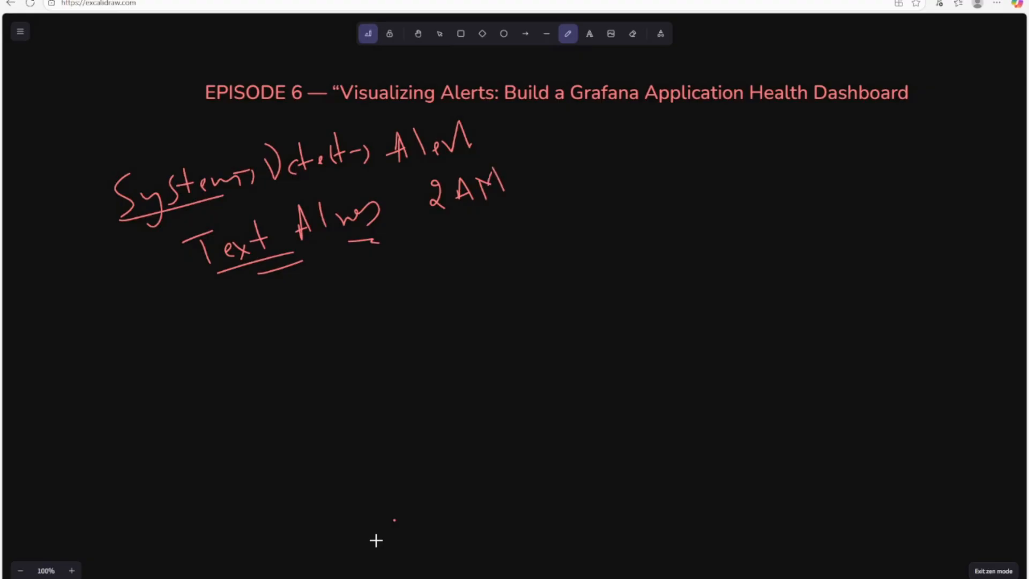
- Write 'Live Grafana' on a new line with a brace and arrow to its right
mouse_move(233, 310)
left_mouse_down()
mouse_move(250, 350)
mouse_move(283, 337)
left_mouse_up()
left_click_drag(301, 330, 301, 346)
mouse_move(325, 301)
left_mouse_down()
mouse_move(355, 333)
mouse_move(383, 326)
left_mouse_up()
left_click_drag(402, 279, 401, 326)
mouse_move(384, 317)
left_mouse_down()
mouse_move(402, 310)
mouse_move(415, 322)
left_mouse_up()
left_click_drag(415, 324, 443, 320)
left_click_drag(453, 301, 446, 321)
left_click_drag(465, 247, 460, 364)
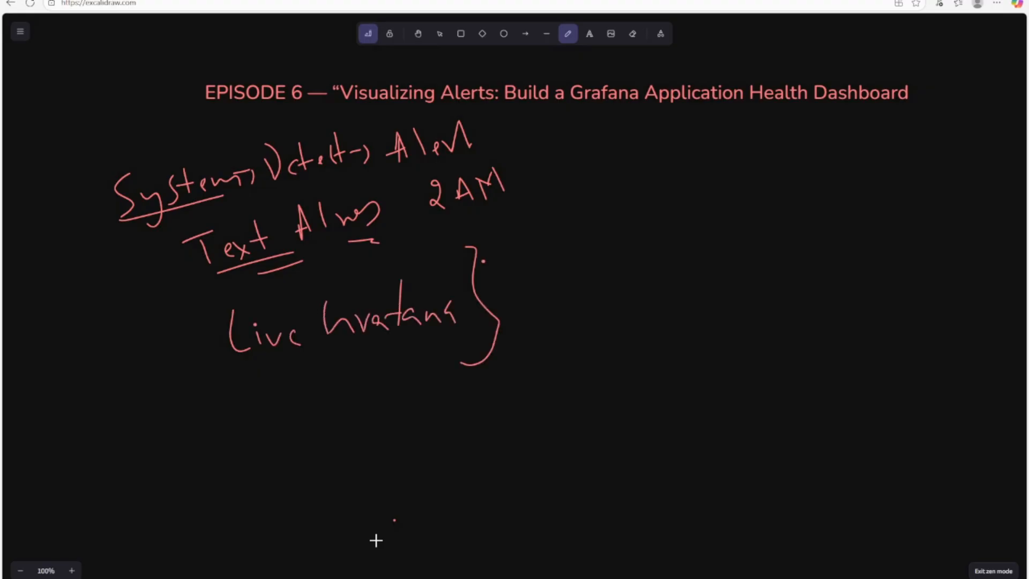
left_click_drag(483, 261, 509, 254)
left_click_drag(508, 247, 512, 274)
- Write 'CPU' after the arrow and 'App Errors' beneath it
left_click_drag(561, 223, 564, 251)
mouse_move(581, 238)
left_mouse_down()
mouse_move(582, 253)
mouse_move(592, 219)
left_mouse_up()
mouse_move(600, 231)
left_mouse_down()
mouse_move(619, 215)
mouse_move(598, 222)
left_mouse_up()
left_click_drag(651, 205, 648, 239)
mouse_move(668, 214)
left_mouse_down()
mouse_move(671, 240)
mouse_move(703, 216)
left_mouse_up()
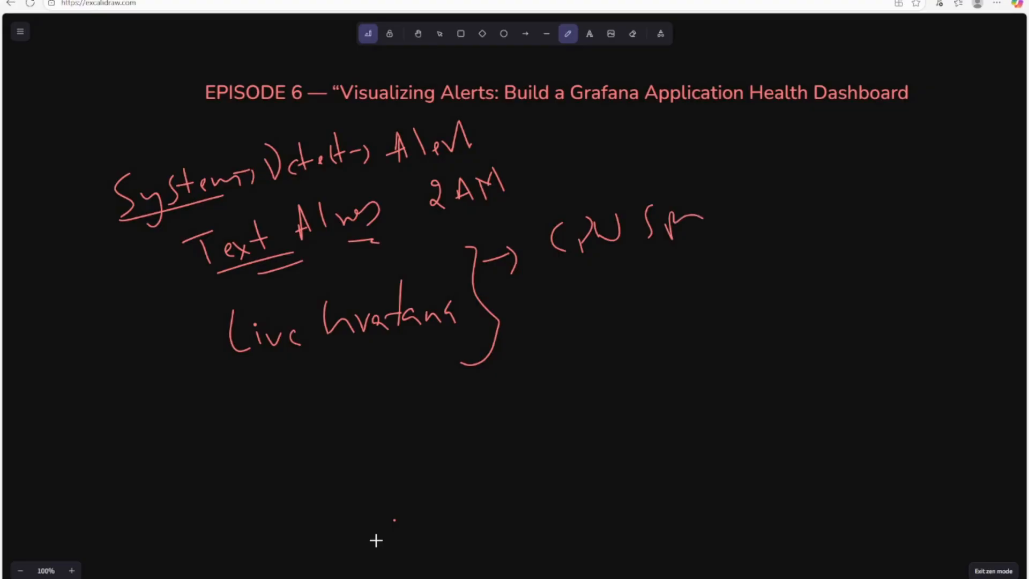
left_click_drag(572, 304, 588, 303)
mouse_move(562, 296)
left_mouse_down()
mouse_move(614, 279)
mouse_move(627, 308)
left_mouse_up()
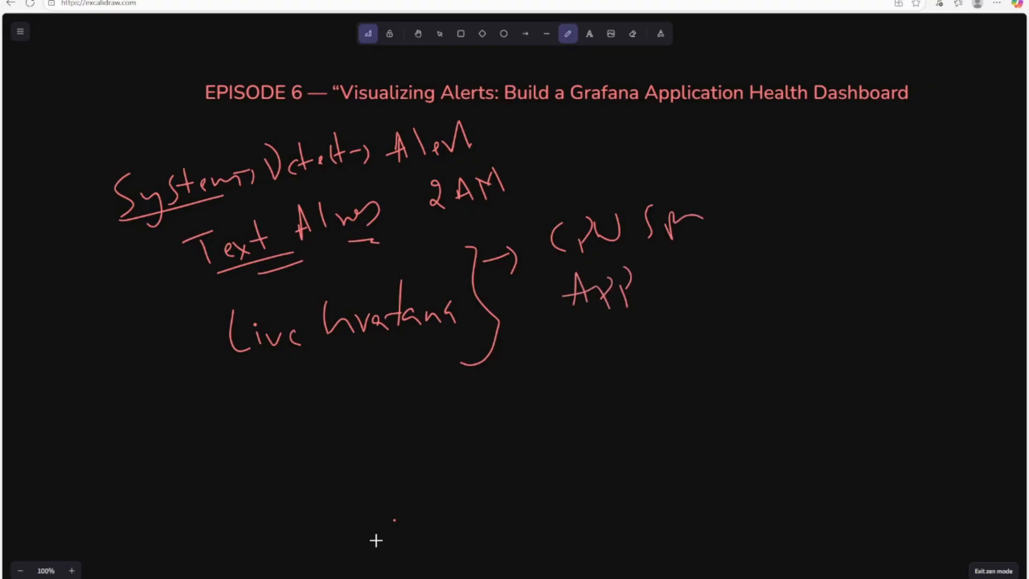
left_click_drag(660, 248, 653, 276)
left_click_drag(649, 267, 686, 272)
left_click_drag(691, 257, 728, 252)
left_click_drag(736, 245, 730, 274)
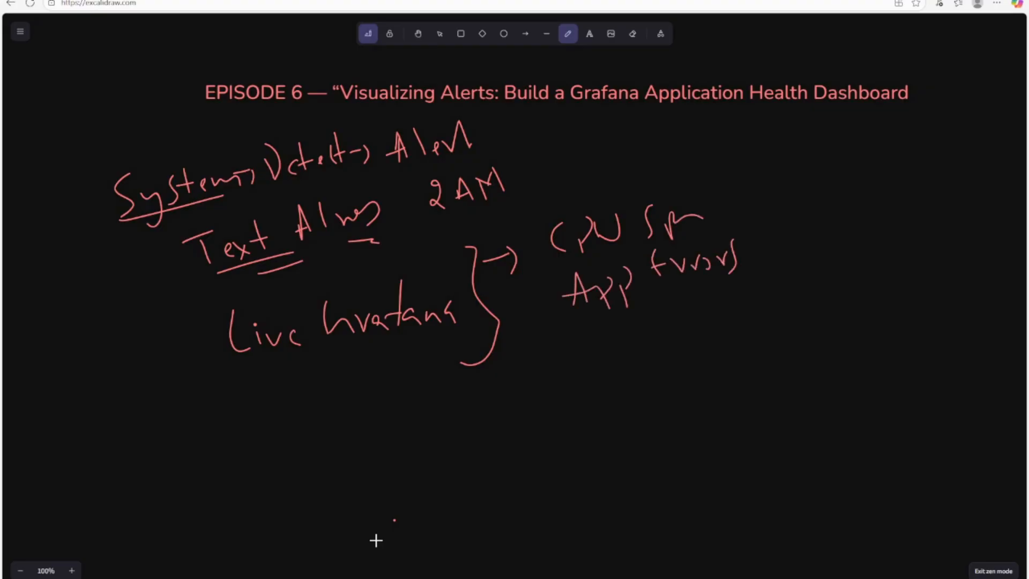
- Write 'Active Alerts' below App Errors, undoing the last stray stroke
mouse_move(599, 368)
left_mouse_down()
mouse_move(615, 364)
mouse_move(608, 350)
left_mouse_up()
left_click_drag(629, 345, 621, 359)
left_click_drag(643, 318, 645, 348)
mouse_move(639, 337)
left_mouse_down()
mouse_move(683, 327)
mouse_move(695, 338)
left_mouse_up()
left_click_drag(697, 333, 725, 296)
mouse_move(714, 316)
left_mouse_down()
mouse_move(735, 310)
mouse_move(740, 320)
left_mouse_up()
left_click_drag(758, 306, 772, 312)
left_click_drag(776, 303, 784, 303)
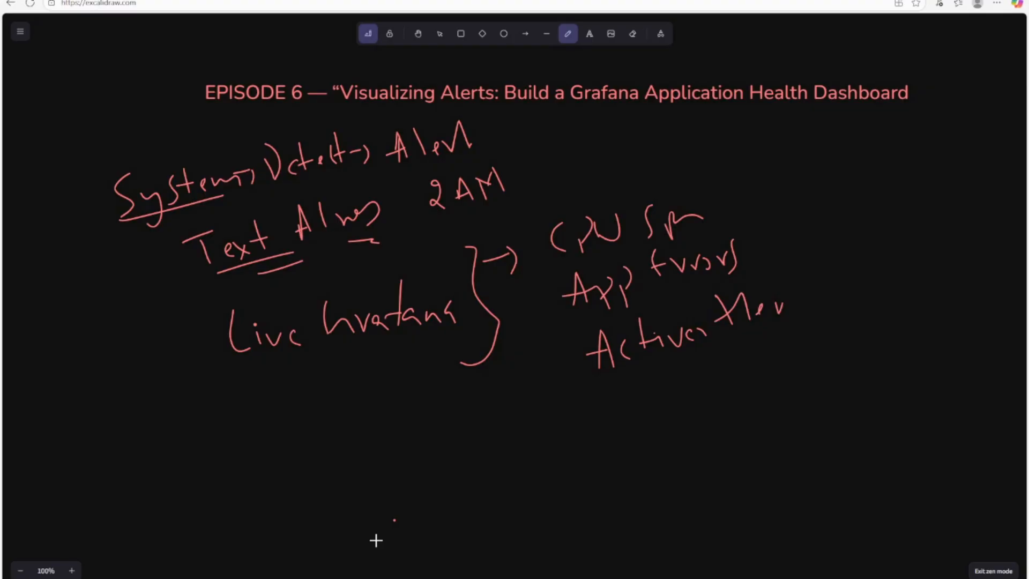
left_click_drag(713, 333, 720, 305)
key("ctrl+z")
- Draw a long downward arrow from System and write 'Heartbeat' beneath it
left_click_drag(145, 212, 155, 373)
left_click_drag(133, 353, 170, 354)
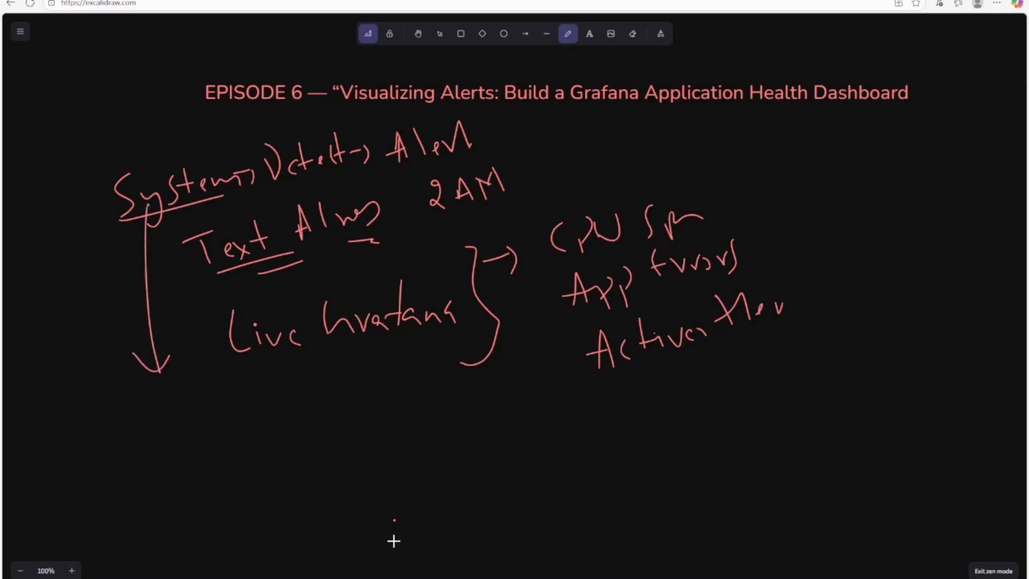
mouse_move(114, 396)
left_mouse_down()
mouse_move(118, 431)
mouse_move(144, 429)
left_mouse_up()
mouse_move(148, 423)
left_mouse_down()
mouse_move(172, 404)
mouse_move(179, 413)
left_mouse_up()
mouse_move(198, 382)
left_mouse_down()
mouse_move(195, 403)
mouse_move(216, 413)
left_mouse_up()
left_click_drag(222, 403, 255, 403)
left_click_drag(244, 392, 267, 396)
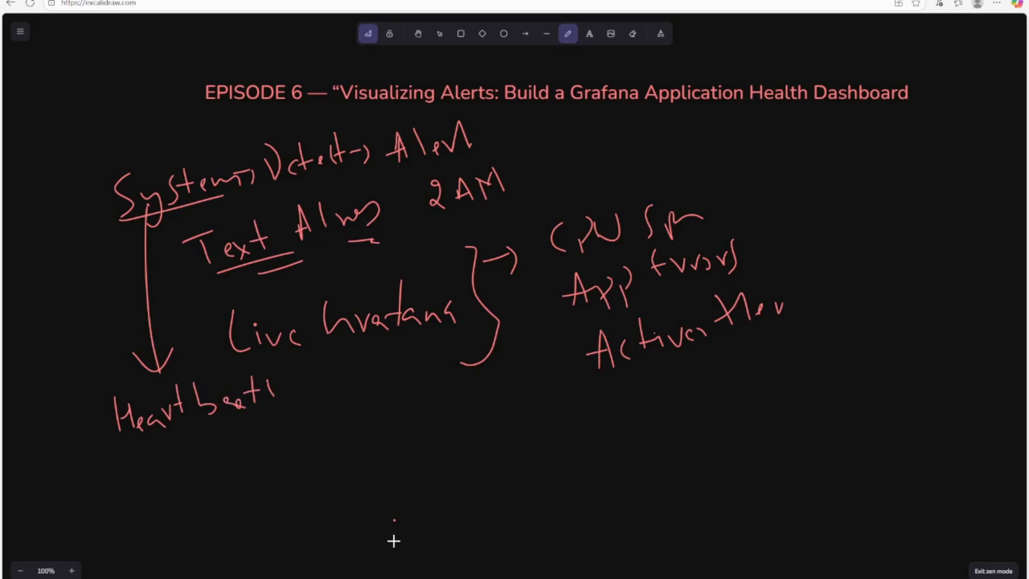
- Write 'Pulse' and 'failure' with an ampersand below Heartbeat, then begin an Ep-5 note
left_click_drag(158, 448, 167, 485)
left_click_drag(162, 450, 164, 470)
left_click_drag(203, 427, 212, 459)
mouse_move(221, 437)
left_mouse_down()
mouse_move(228, 459)
mouse_move(258, 453)
left_mouse_up()
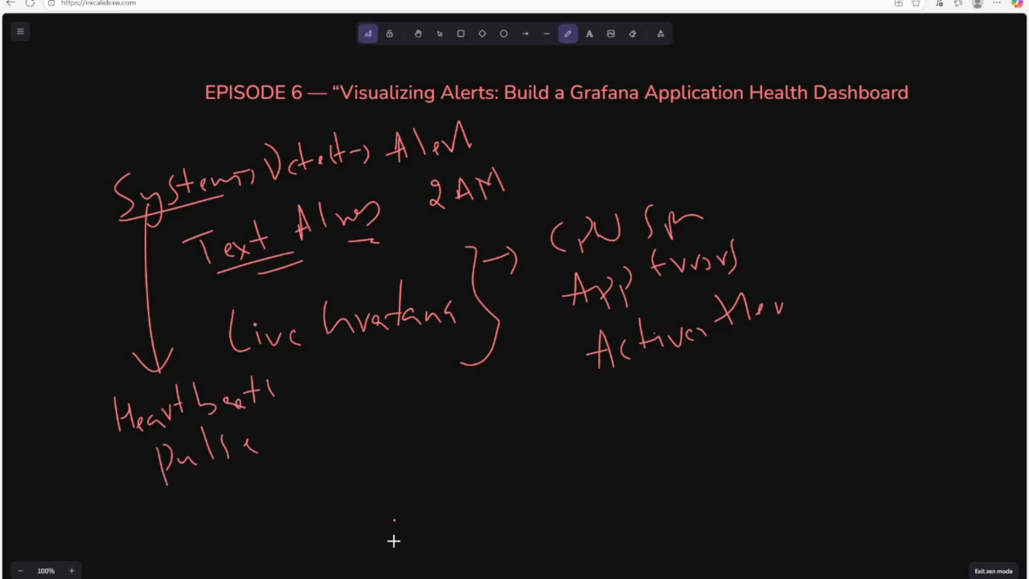
left_click_drag(178, 508, 196, 498)
mouse_move(214, 495)
left_mouse_down()
mouse_move(207, 503)
mouse_move(226, 504)
left_mouse_up()
left_click_drag(229, 494, 231, 504)
left_click_drag(240, 463, 242, 488)
left_click_drag(246, 488, 268, 480)
mouse_move(223, 534)
left_mouse_down()
mouse_move(235, 541)
mouse_move(257, 528)
mouse_move(308, 540)
left_mouse_up()
scroll(496, 388, "down", 3)
mouse_move(446, 245)
left_mouse_down()
mouse_move(435, 271)
mouse_move(446, 279)
left_mouse_up()
- Finish writing 'Ep-5' in the middle of the sketch
mouse_move(452, 282)
left_mouse_down()
mouse_move(458, 258)
mouse_move(460, 268)
left_mouse_up()
left_click_drag(471, 266, 483, 264)
left_click_drag(493, 248, 508, 268)
left_click_drag(506, 235, 512, 233)
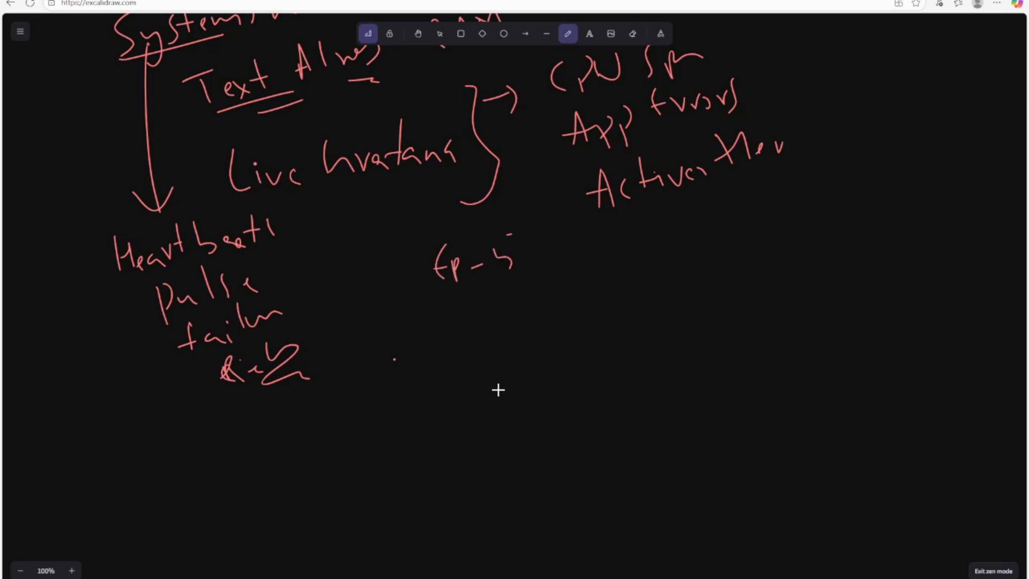
- Write an alerts → Slack note below Ep-5 and underline it
left_click_drag(456, 333, 471, 331)
mouse_move(448, 325)
left_mouse_down()
mouse_move(478, 314)
mouse_move(484, 342)
left_mouse_up()
left_click_drag(485, 319, 509, 331)
mouse_move(529, 296)
left_mouse_down()
mouse_move(523, 325)
mouse_move(563, 322)
mouse_move(584, 297)
mouse_move(587, 313)
left_mouse_up()
left_click_drag(629, 285, 620, 309)
left_click_drag(640, 276, 649, 301)
mouse_move(673, 288)
left_mouse_down()
mouse_move(667, 303)
mouse_move(692, 304)
left_mouse_up()
left_click_drag(697, 292, 704, 302)
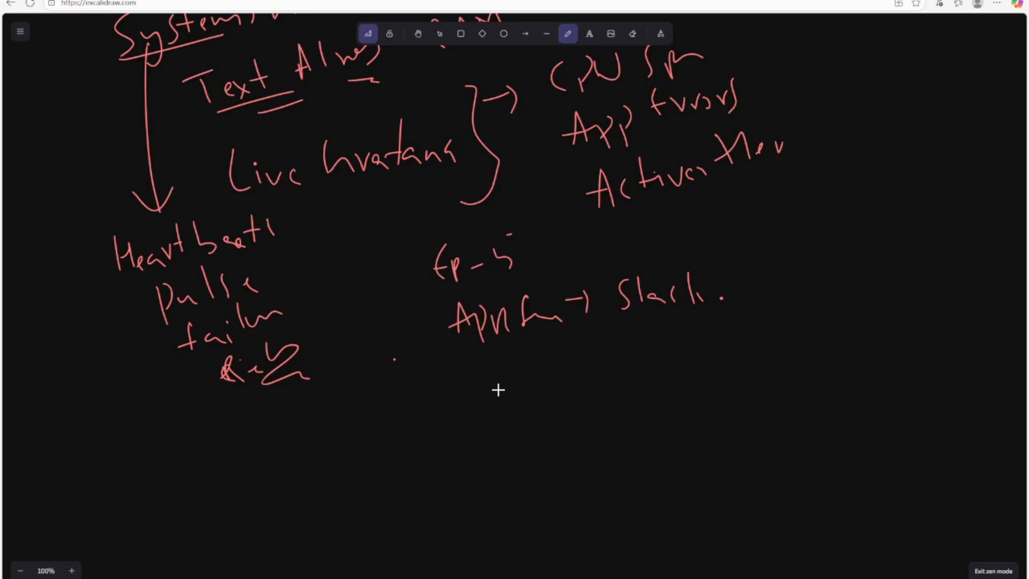
left_click_drag(456, 361, 589, 342)
- Write 'Metrics' with an arrow to 'Grafana', underlining both words
mouse_move(459, 413)
left_mouse_down()
mouse_move(476, 377)
mouse_move(488, 402)
left_mouse_up()
mouse_move(494, 397)
left_mouse_down()
mouse_move(554, 385)
mouse_move(562, 405)
left_mouse_up()
left_click_drag(501, 434, 562, 417)
mouse_move(583, 376)
left_mouse_down()
mouse_move(610, 373)
mouse_move(614, 393)
left_mouse_up()
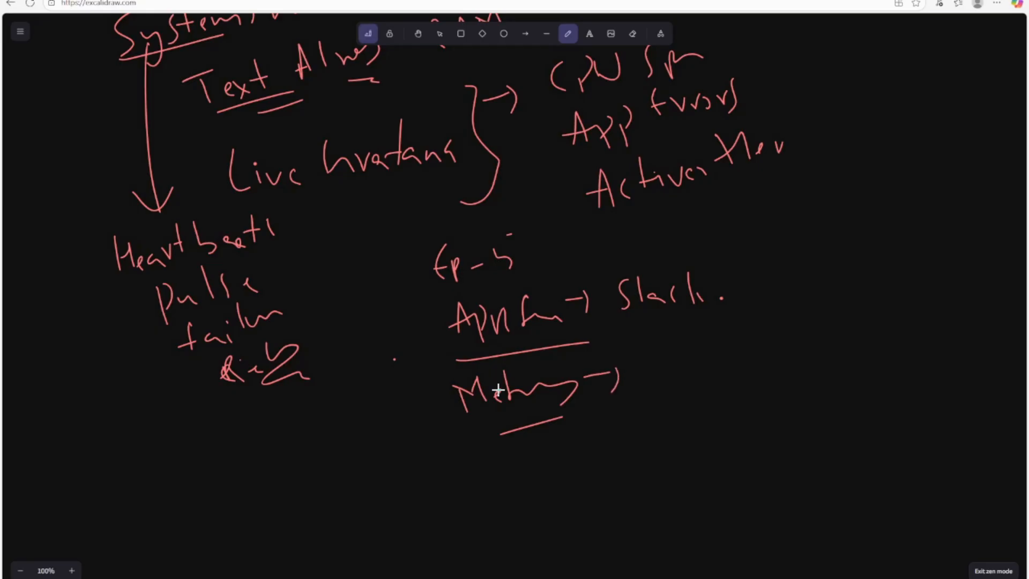
mouse_move(648, 347)
left_mouse_down()
mouse_move(670, 378)
mouse_move(689, 358)
mouse_move(710, 377)
left_mouse_up()
left_click_drag(722, 336, 717, 376)
mouse_move(709, 365)
left_mouse_down()
mouse_move(748, 358)
mouse_move(770, 368)
left_mouse_up()
left_click_drag(658, 400, 744, 400)
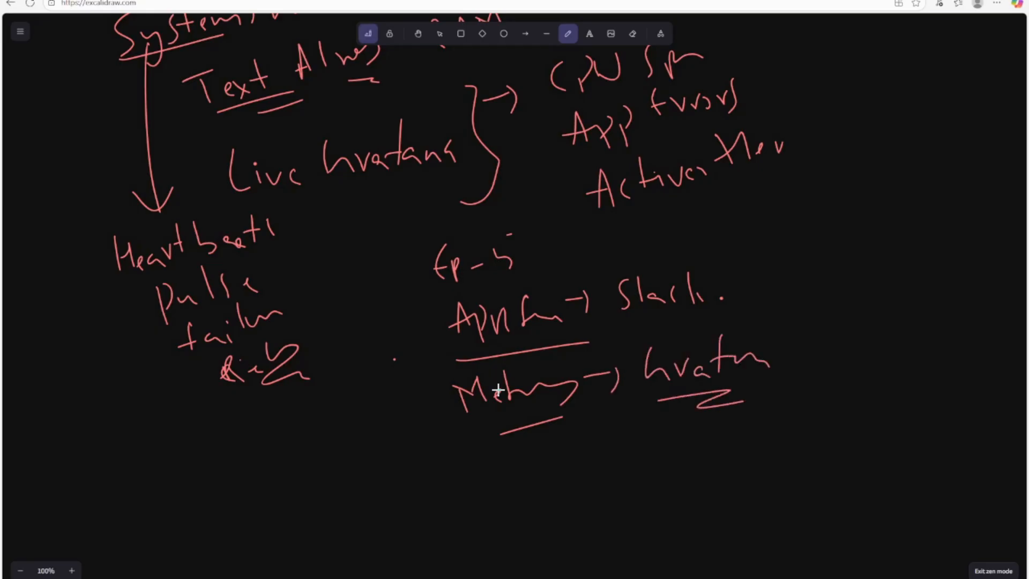
- Write 'Dashboard' below-left of Metrics and underline it
mouse_move(329, 419)
left_mouse_down()
mouse_move(337, 457)
mouse_move(346, 416)
left_mouse_up()
mouse_move(363, 435)
left_mouse_down()
mouse_move(354, 444)
mouse_move(374, 446)
left_mouse_up()
mouse_move(384, 421)
left_mouse_down()
mouse_move(376, 449)
mouse_move(407, 444)
left_mouse_up()
mouse_move(411, 407)
left_mouse_down()
mouse_move(414, 424)
mouse_move(473, 405)
left_mouse_up()
mouse_move(473, 405)
left_mouse_down()
mouse_move(444, 437)
mouse_move(462, 446)
left_mouse_up()
left_click_drag(462, 446, 387, 459)
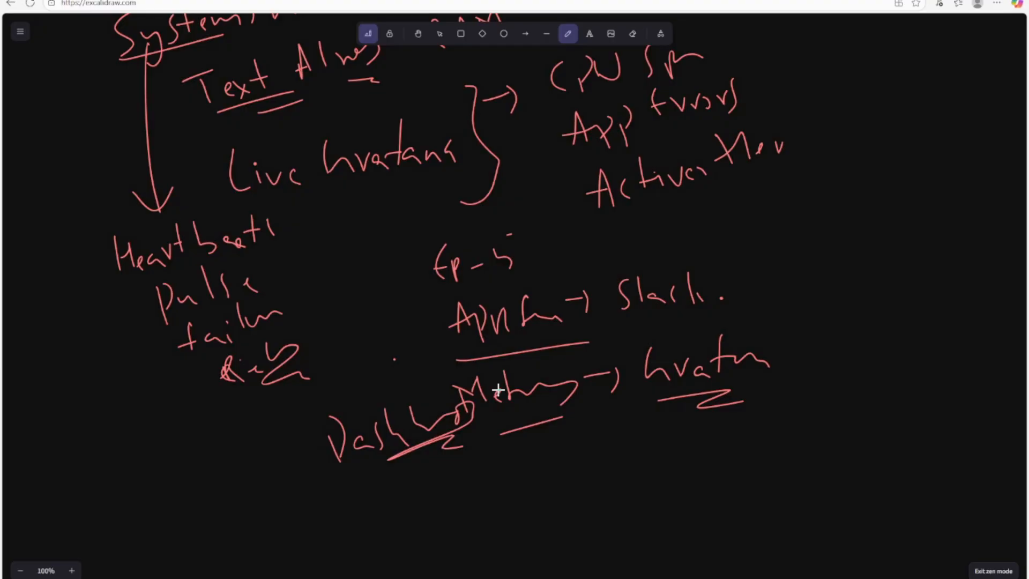
- Write 'Speedometer' below the failure notes, underline 'Speed', and add a zigzag beside Dashboard
left_click_drag(189, 417, 177, 459)
mouse_move(195, 434)
left_mouse_down()
mouse_move(206, 460)
mouse_move(202, 444)
left_mouse_up()
left_click_drag(213, 441, 234, 427)
left_click_drag(248, 399, 244, 433)
mouse_move(269, 416)
left_mouse_down()
mouse_move(304, 405)
mouse_move(323, 376)
mouse_move(354, 378)
left_mouse_up()
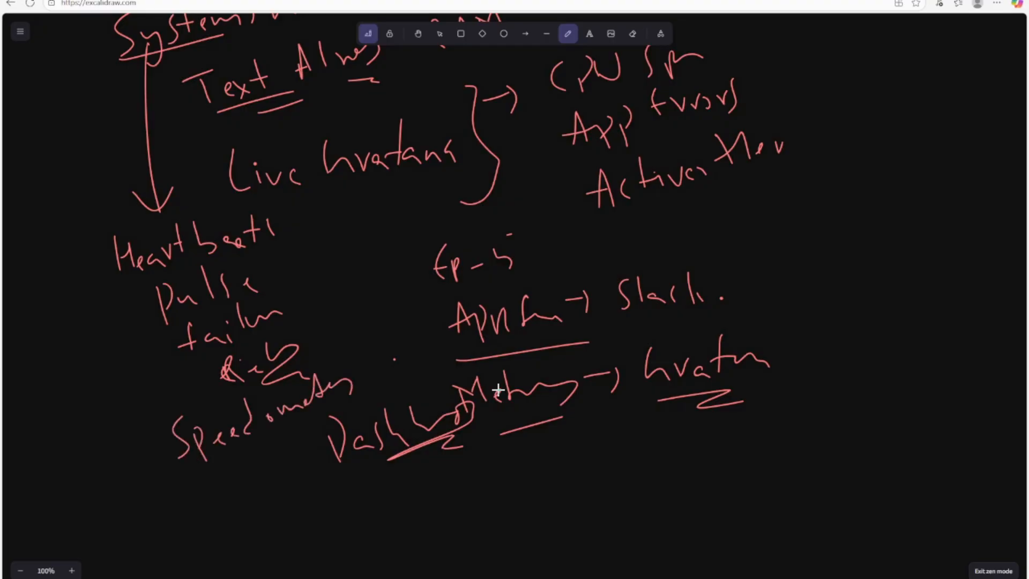
left_click_drag(165, 460, 250, 433)
left_click_drag(215, 460, 253, 444)
left_click_drag(295, 416, 327, 426)
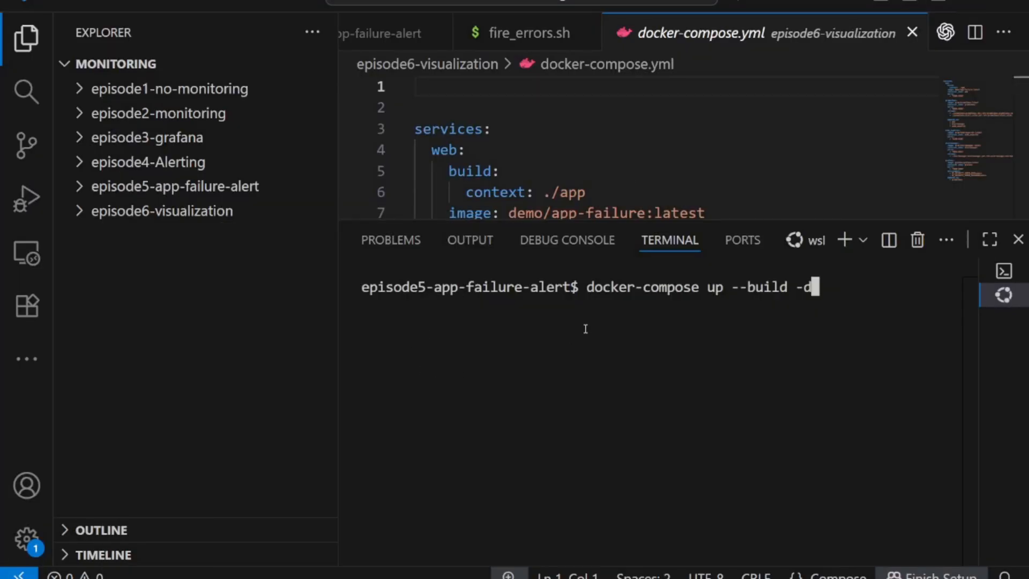
- Cancel the pending command and change the terminal into the episode6-visualization folder
left_click(82, 213)
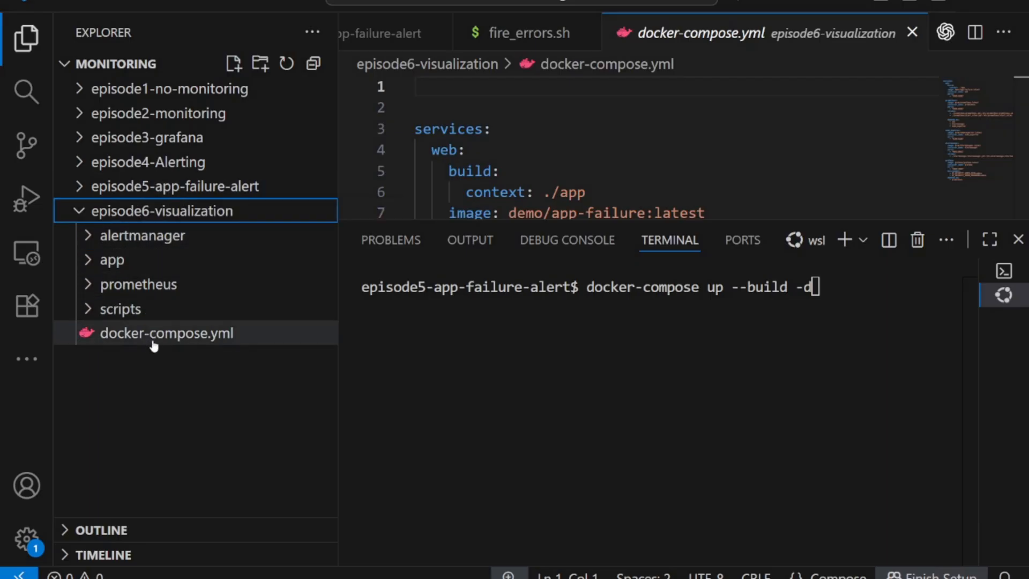
left_click(734, 329)
key("ctrl+c")
type("ls")
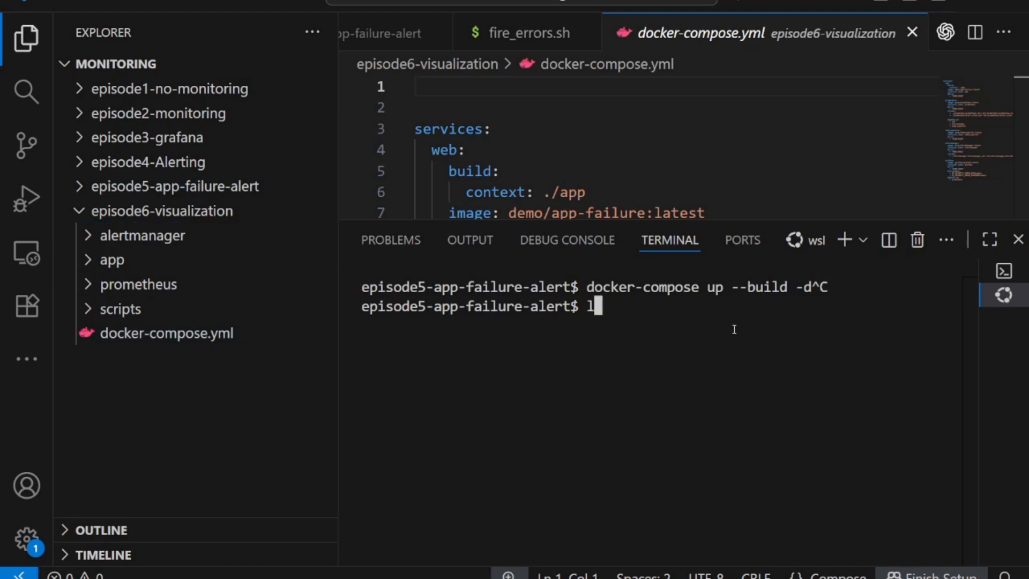
key("Return")
type("cd ..")
key("Return")
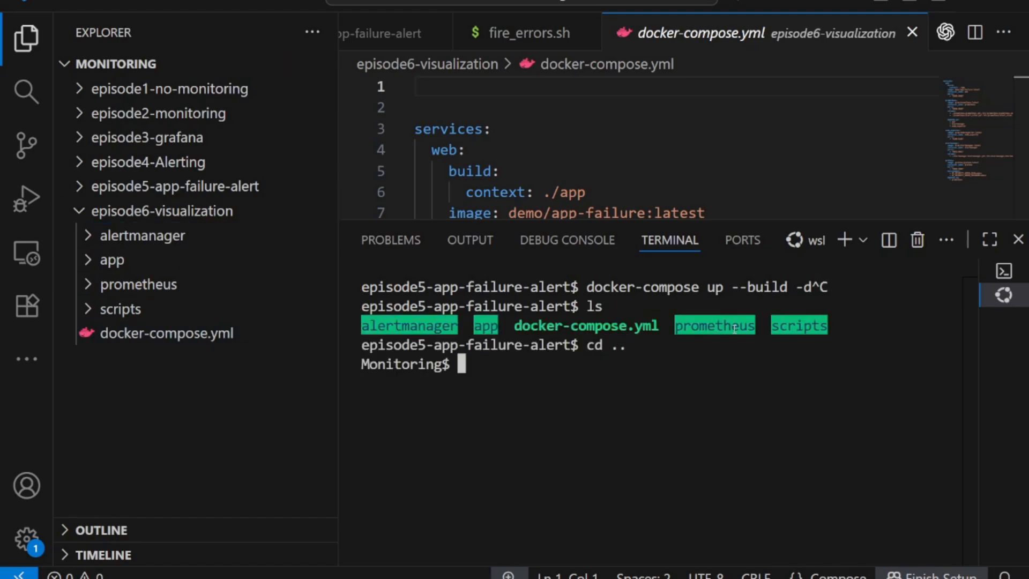
type("ls")
key("Return")
type("cd episode")
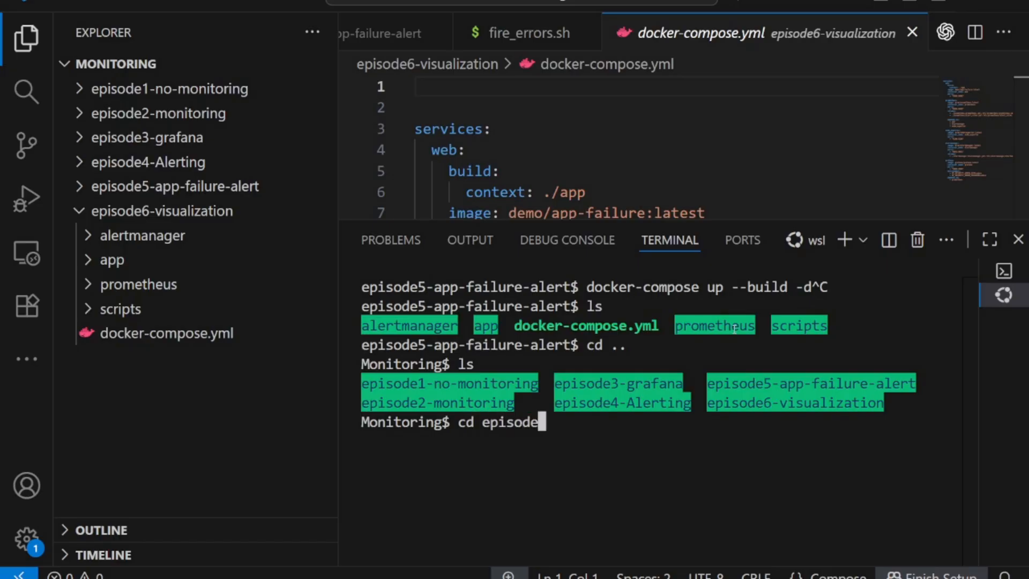
type("6")
key("Tab")
key("Return")
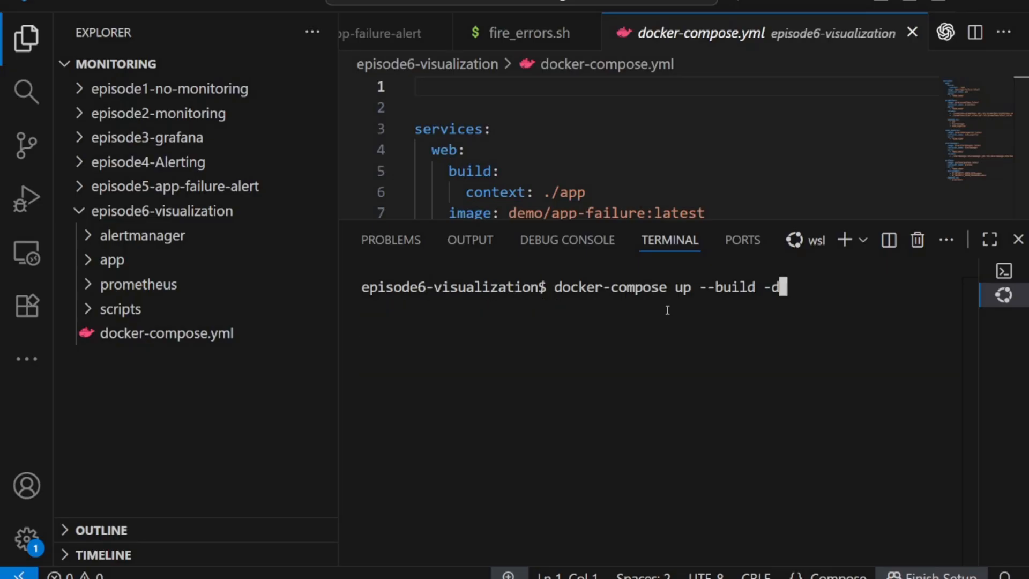
- Run docker-compose up --build -d to build and start the monitoring containers
left_click_drag(558, 288, 785, 287)
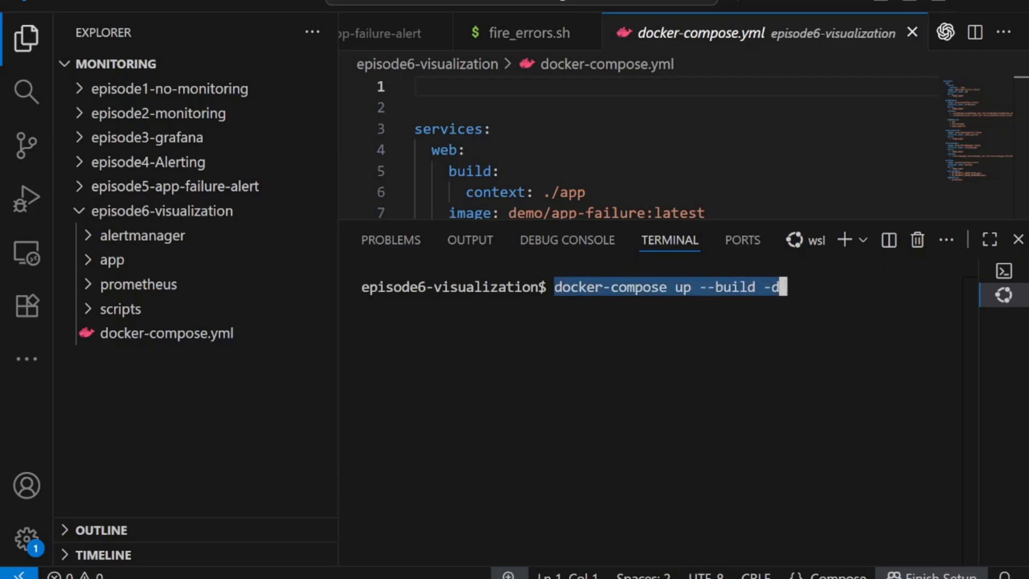
left_click(801, 288)
key("Return")
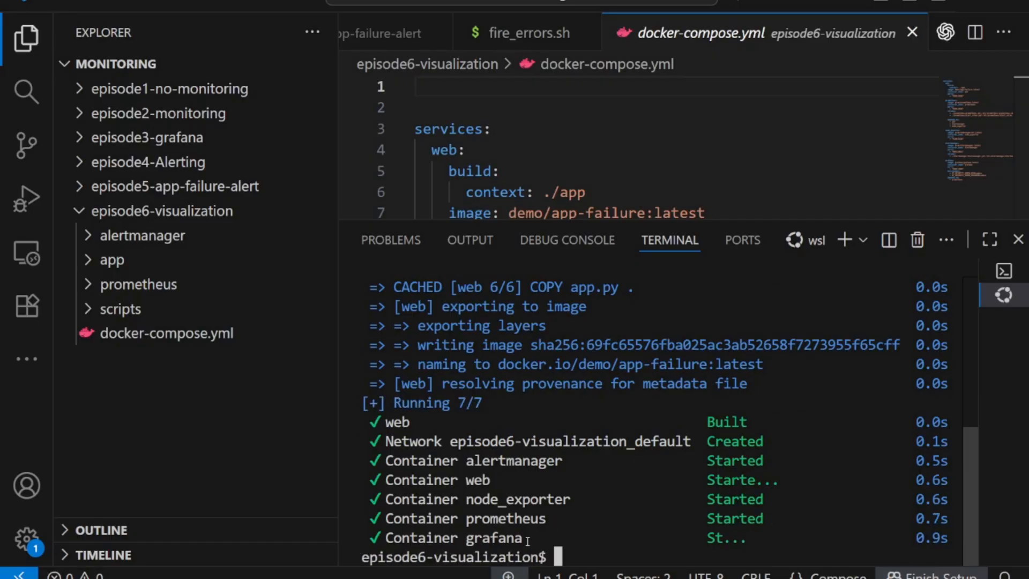
left_click_drag(524, 538, 387, 540)
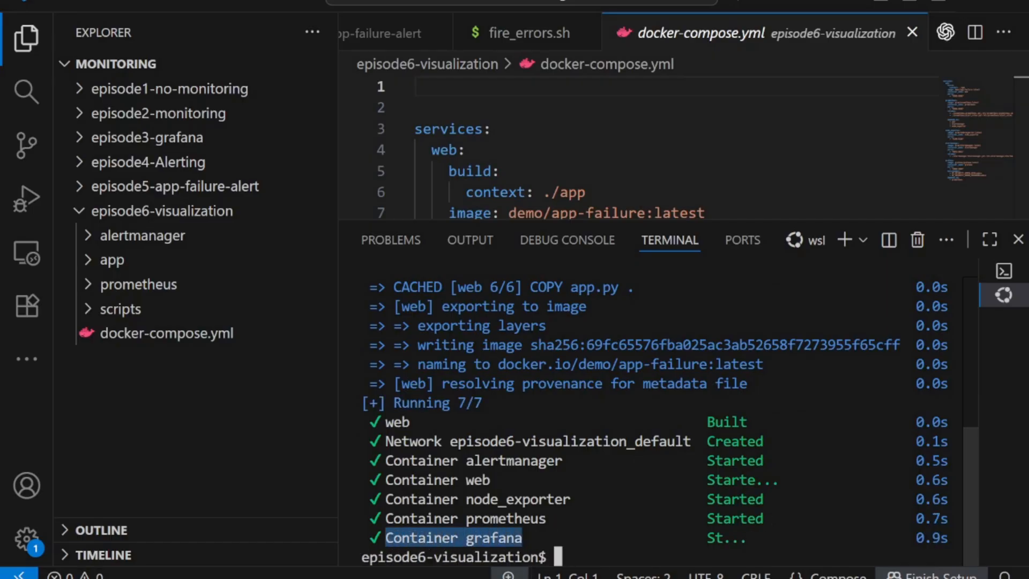
left_click(644, 570)
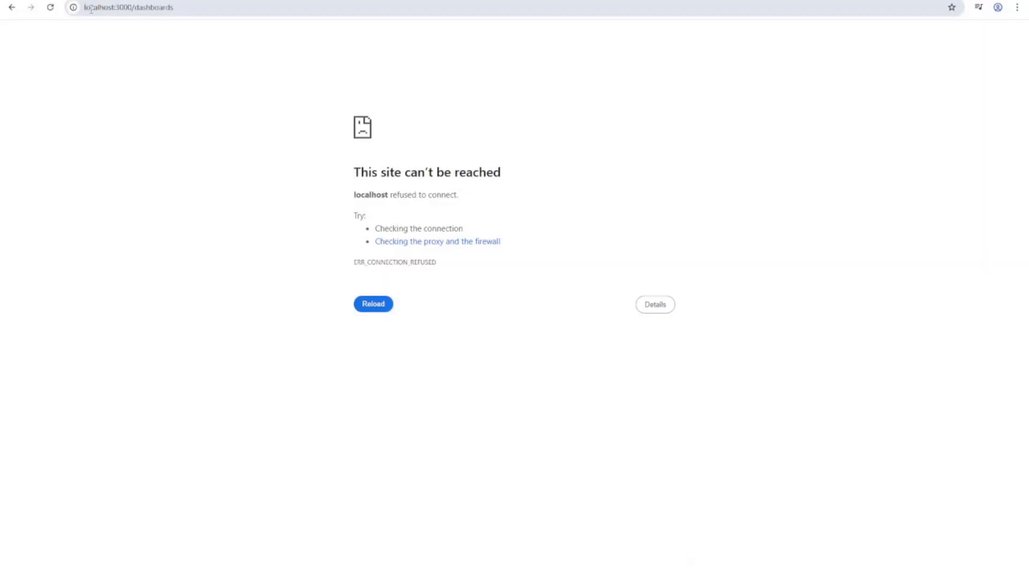
- Reload localhost:3000, log in as admin, and skip the password-update prompt
left_click(51, 8)
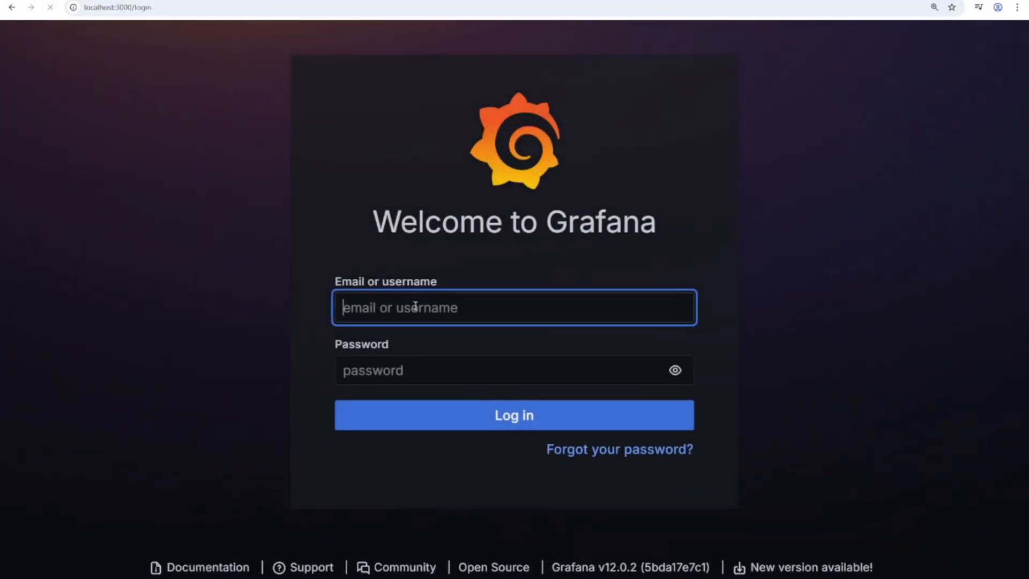
left_click(415, 308)
type("ad")
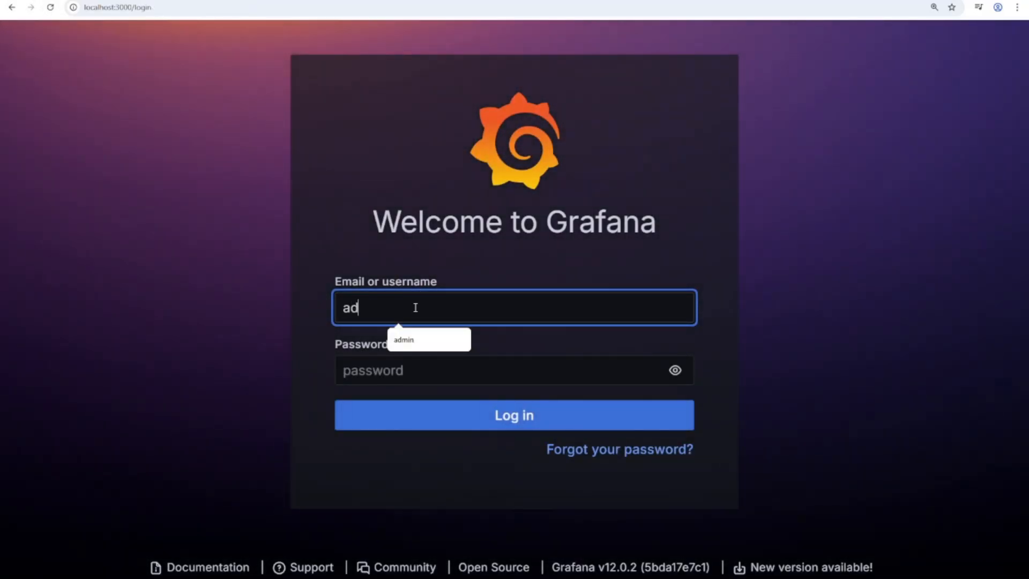
type("min")
key("Tab")
type("admin")
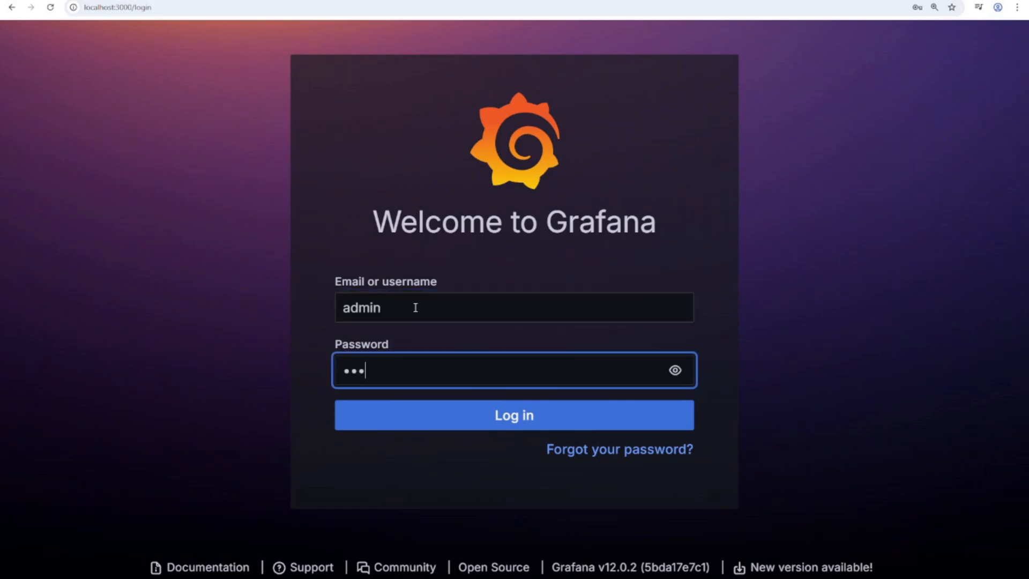
left_click(521, 421)
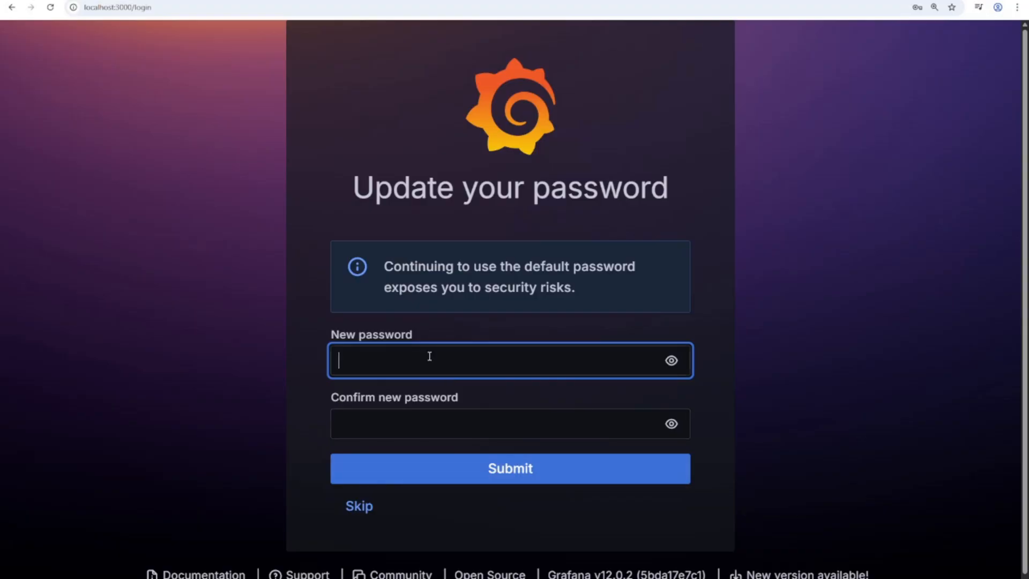
left_click(369, 509)
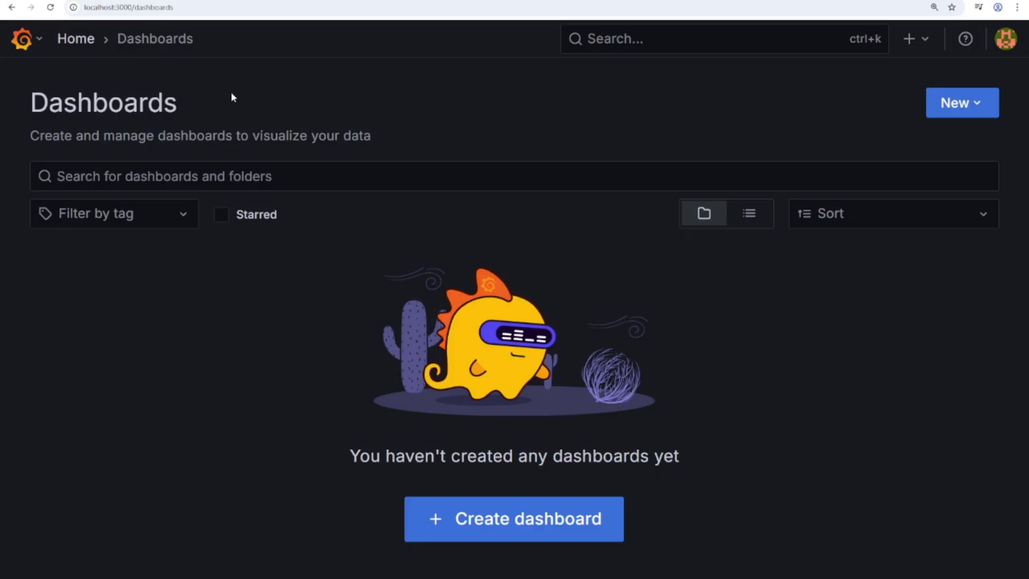
- Add a new Prometheus data source from Connections > Data sources
left_click(77, 43)
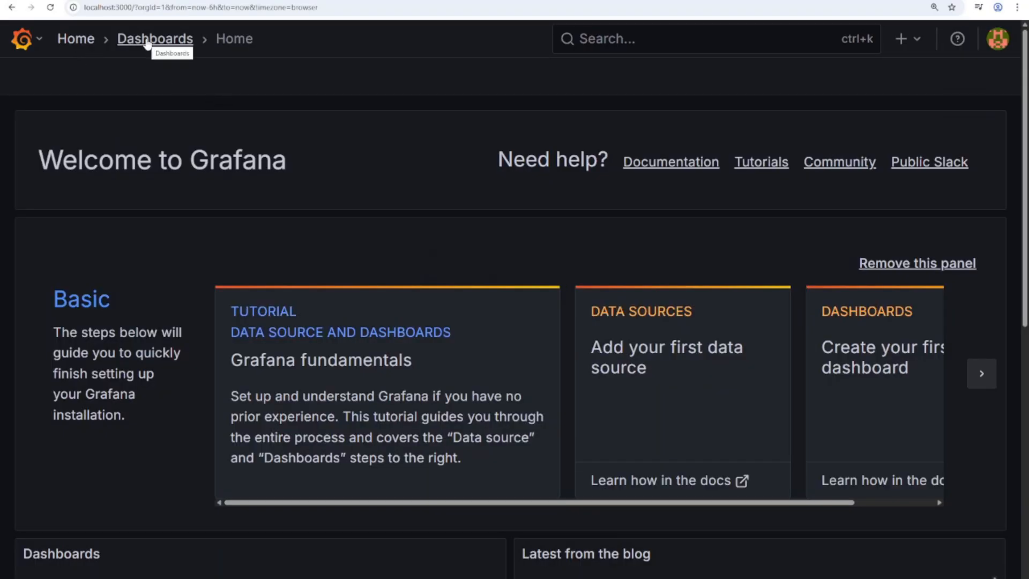
left_click(33, 39)
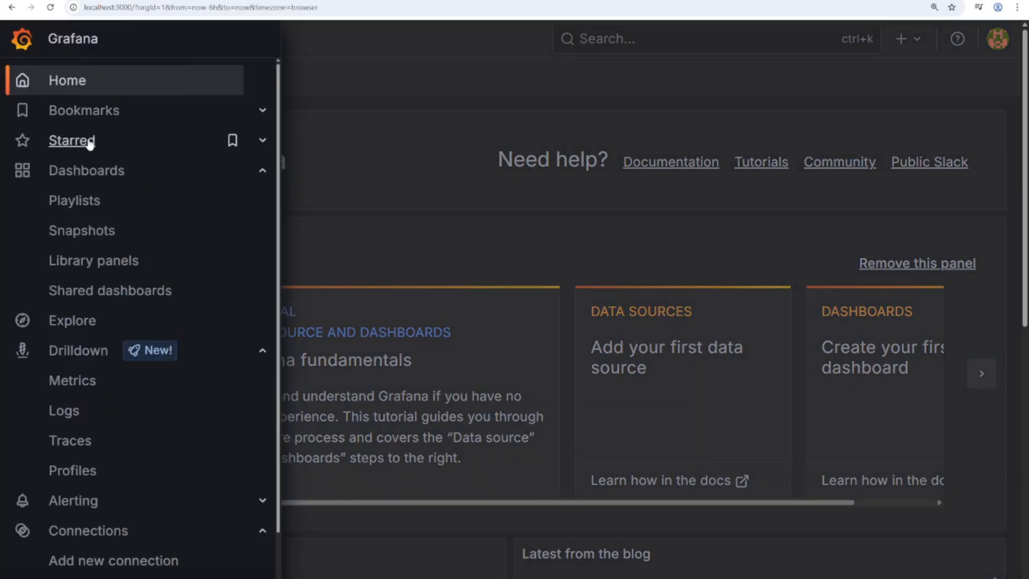
left_click(260, 171)
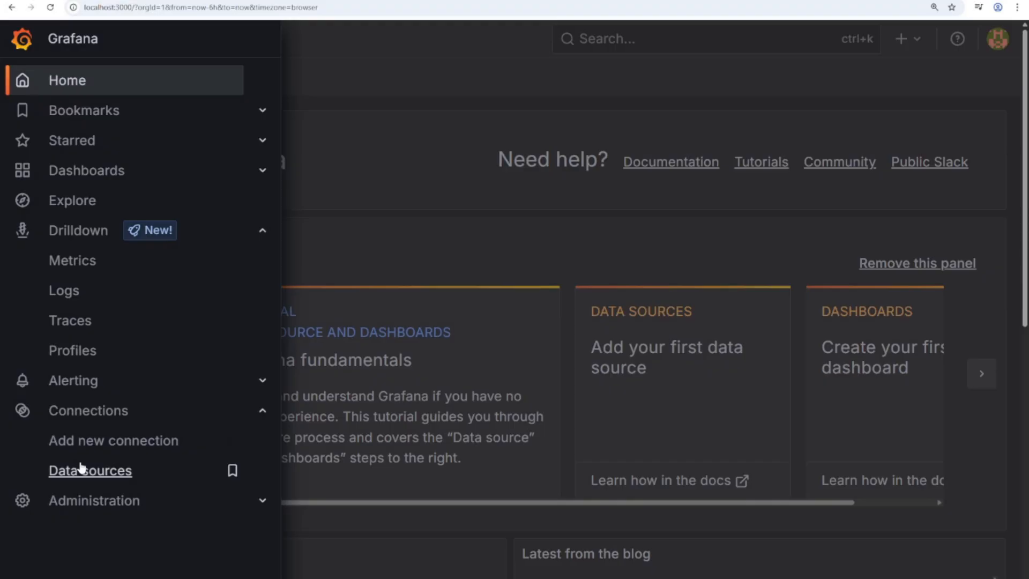
left_click(347, 159)
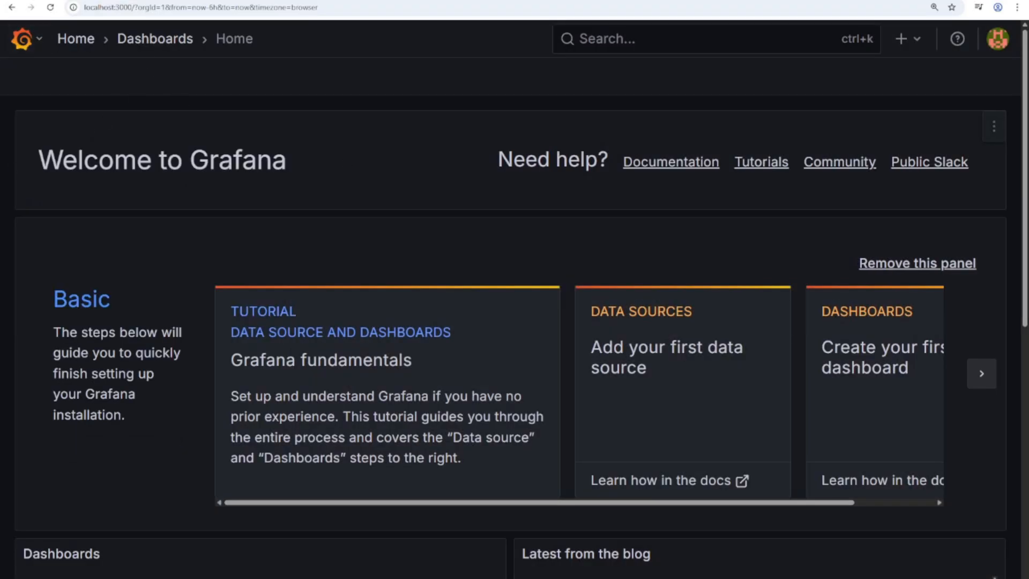
left_click(24, 40)
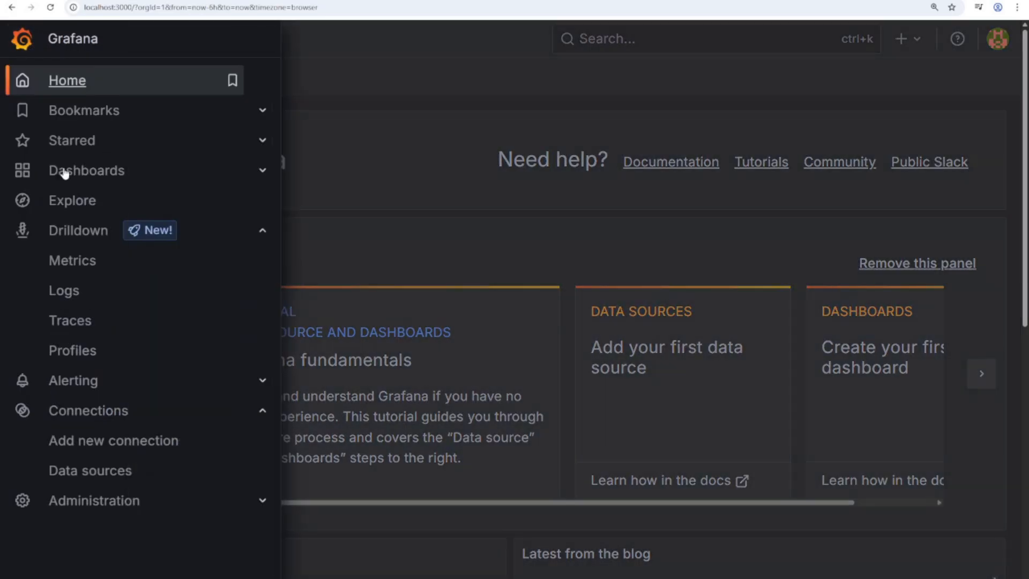
left_click(102, 471)
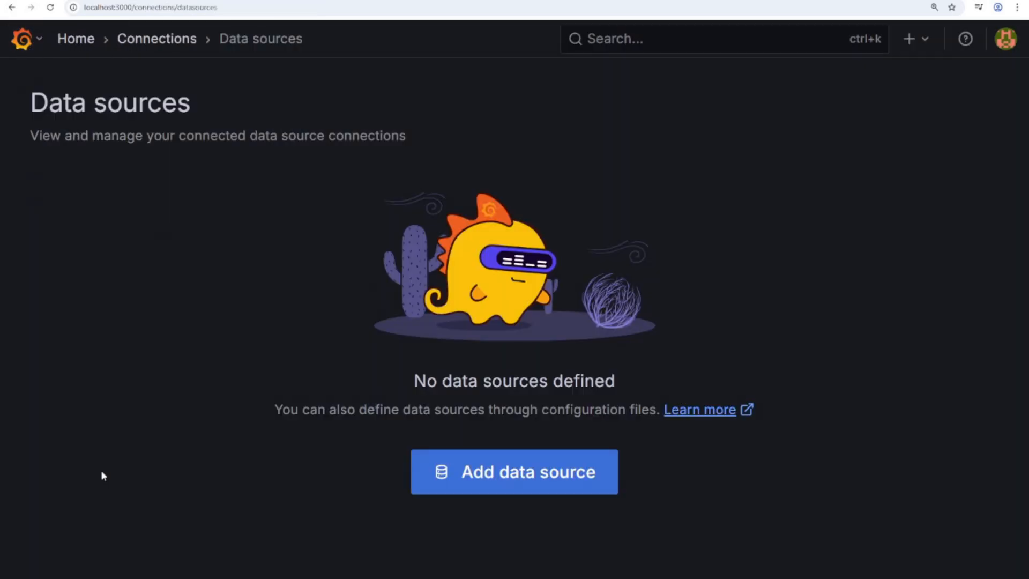
left_click(527, 482)
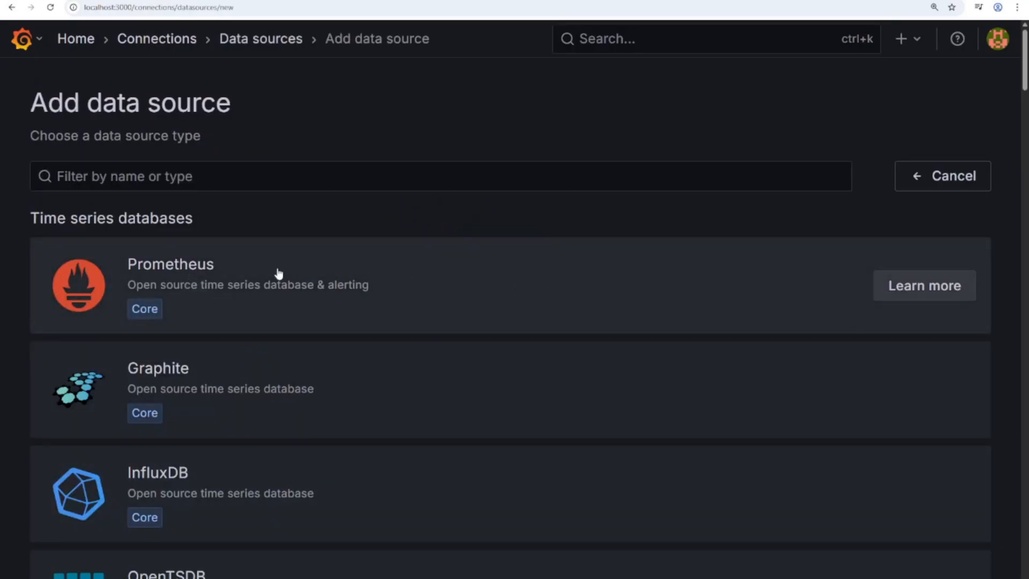
left_click(250, 270)
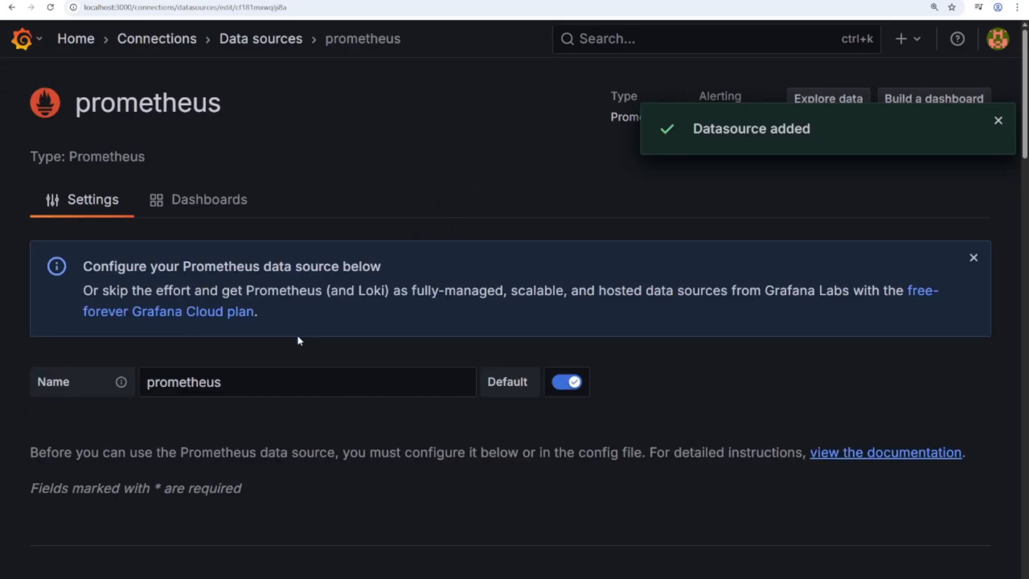
scroll(297, 341, "down", 5)
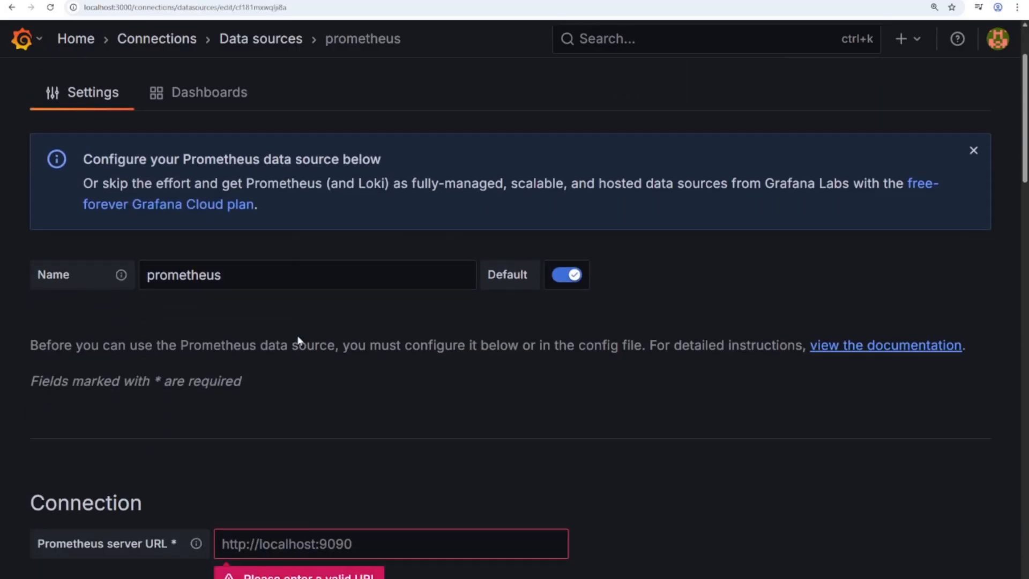
left_click(366, 329)
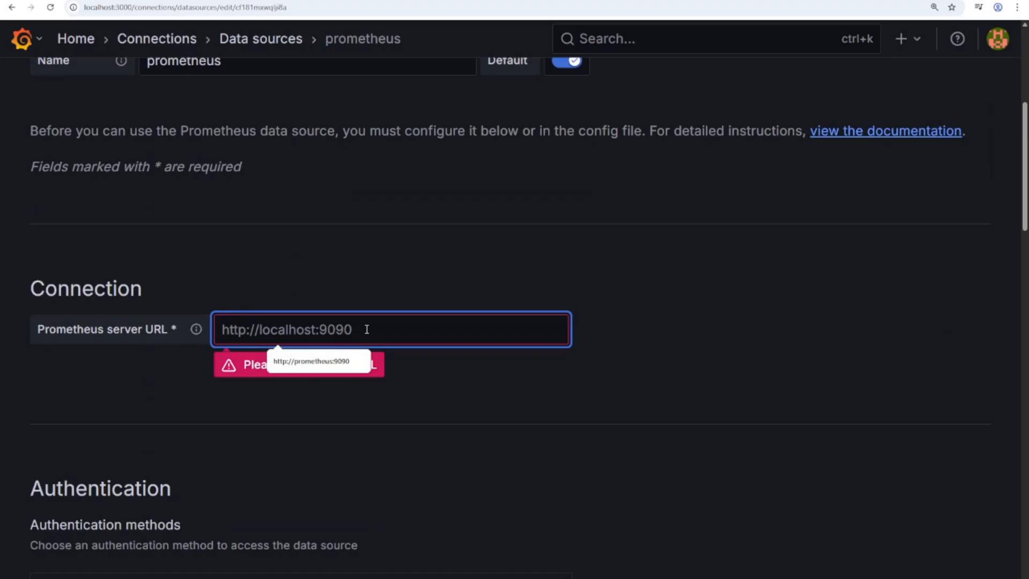
left_click(308, 356)
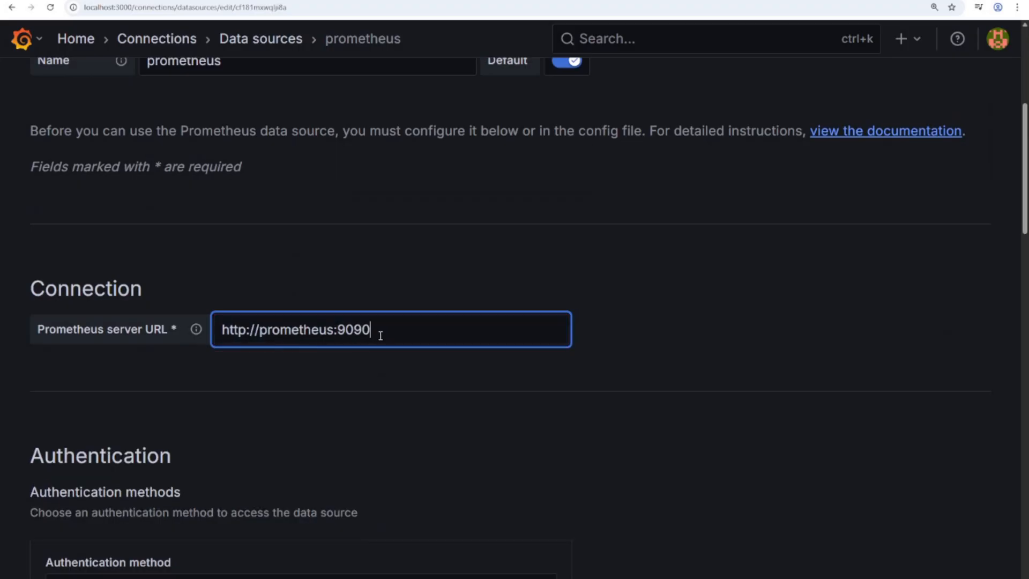
scroll(381, 336, "down", 20)
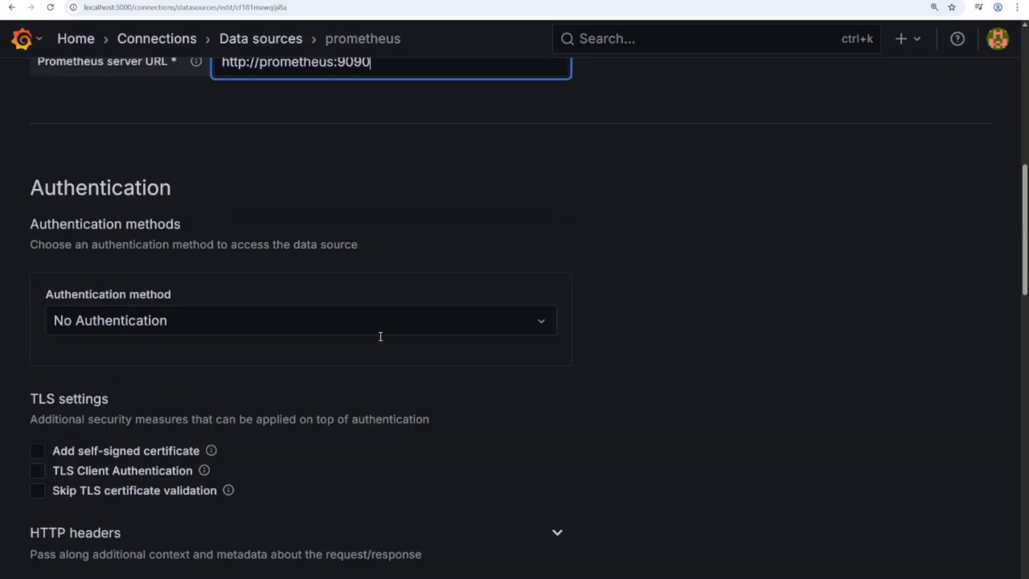
scroll(381, 336, "down", 8)
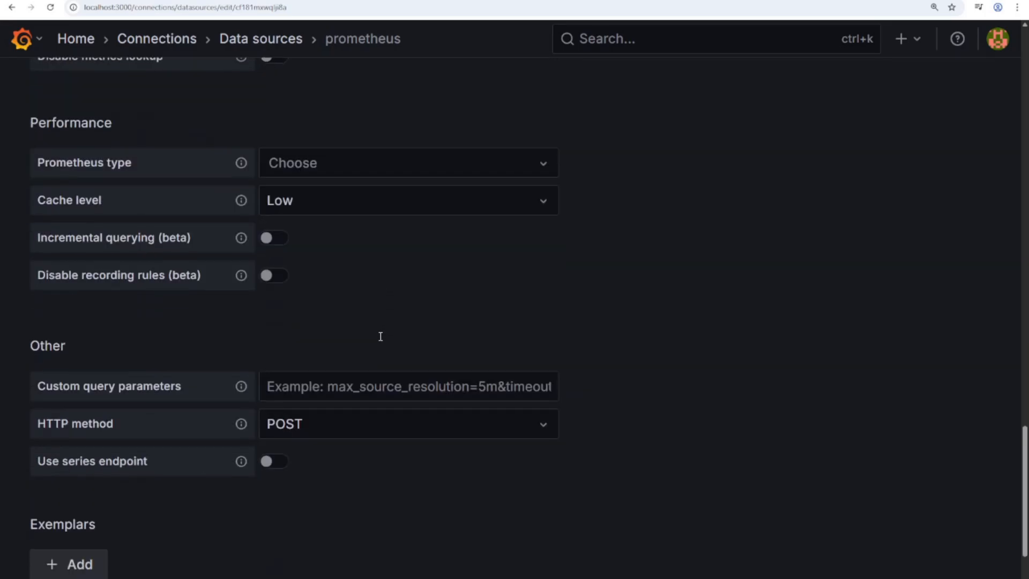
left_click(170, 546)
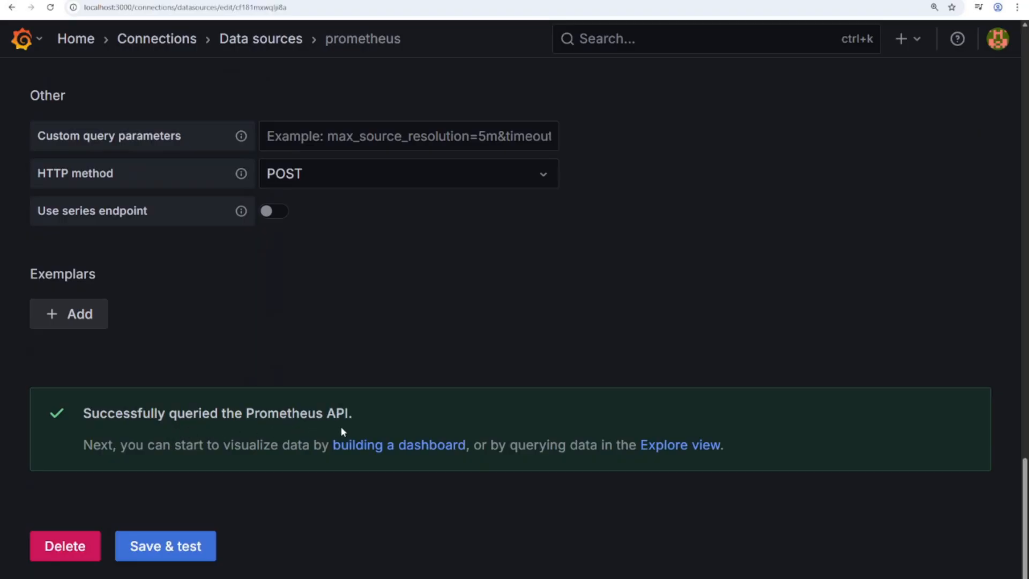
left_click_drag(1025, 506, 976, 57)
left_click(80, 41)
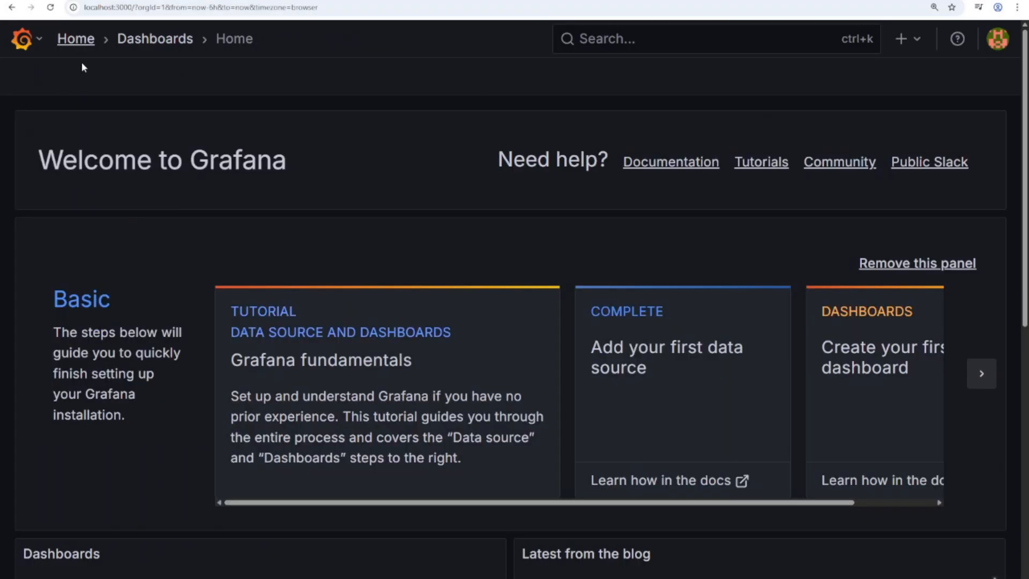
- Create a new dashboard and add a visualization panel using the prometheus data source
left_click(22, 38)
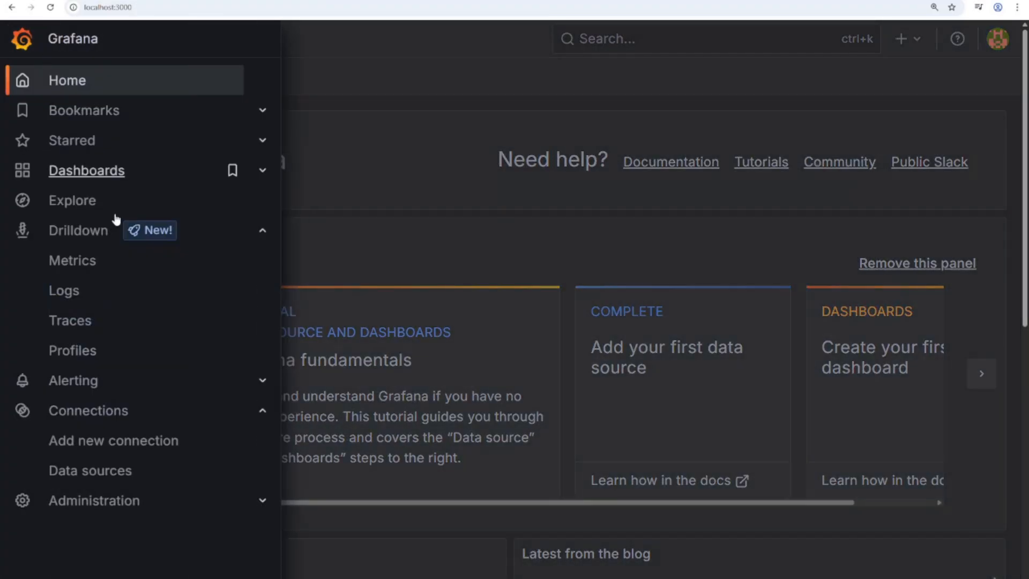
left_click(262, 172)
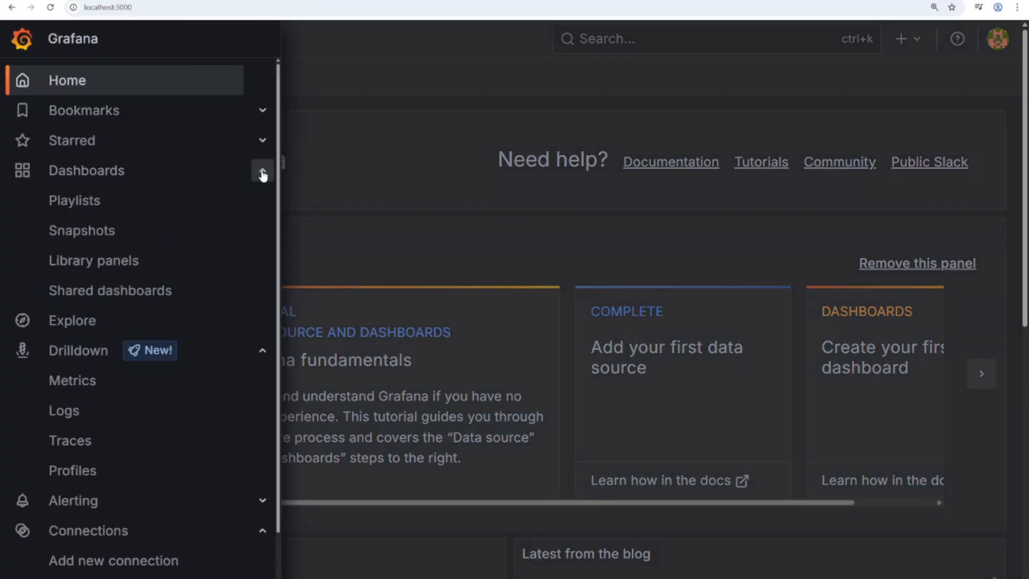
left_click(96, 185)
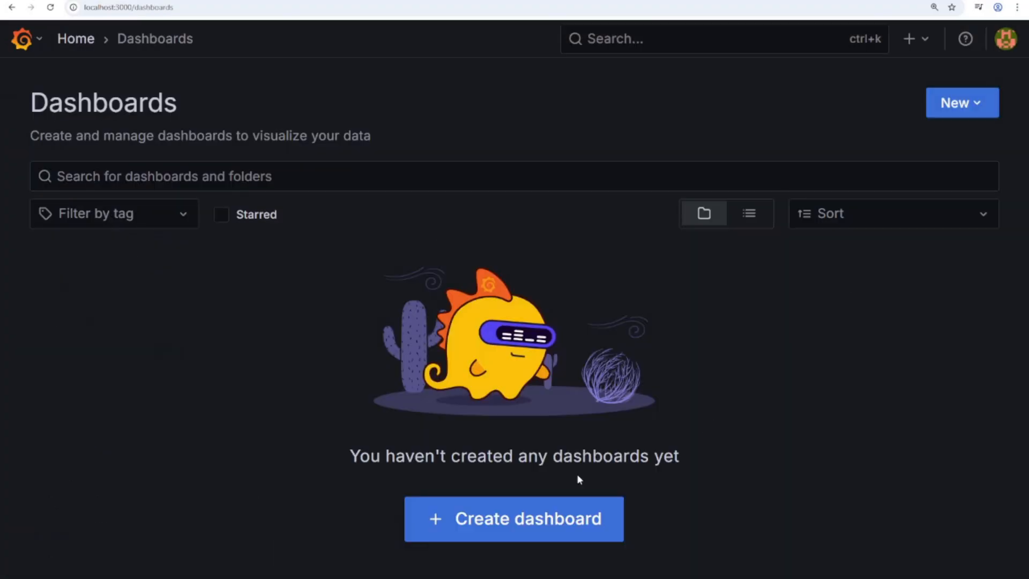
left_click(520, 518)
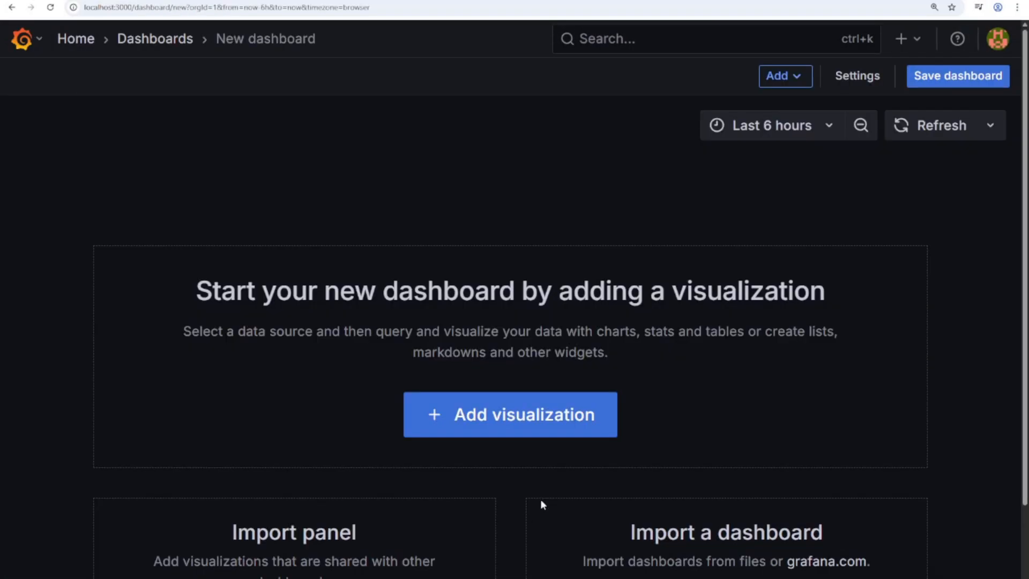
left_click(500, 421)
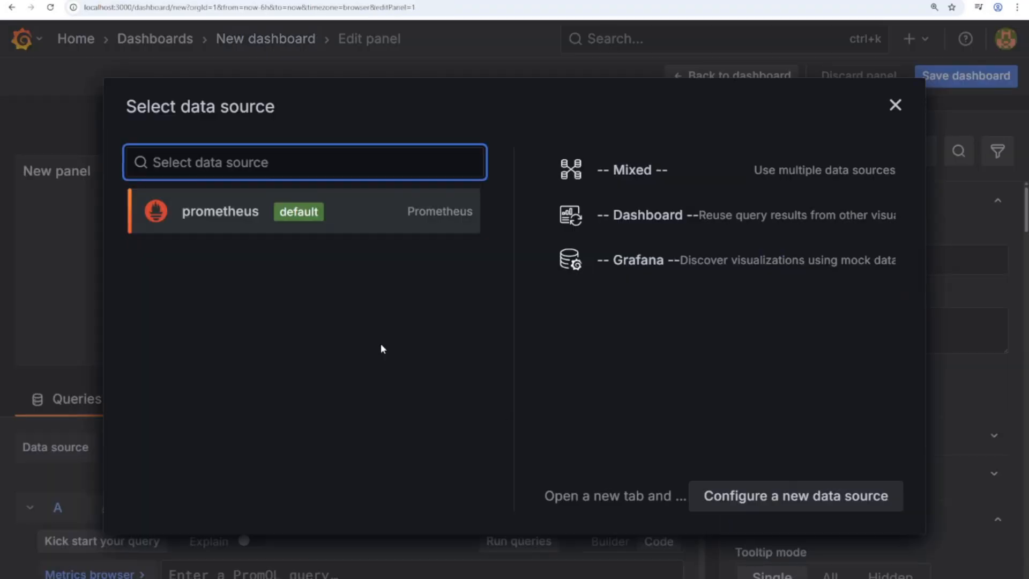
left_click(220, 213)
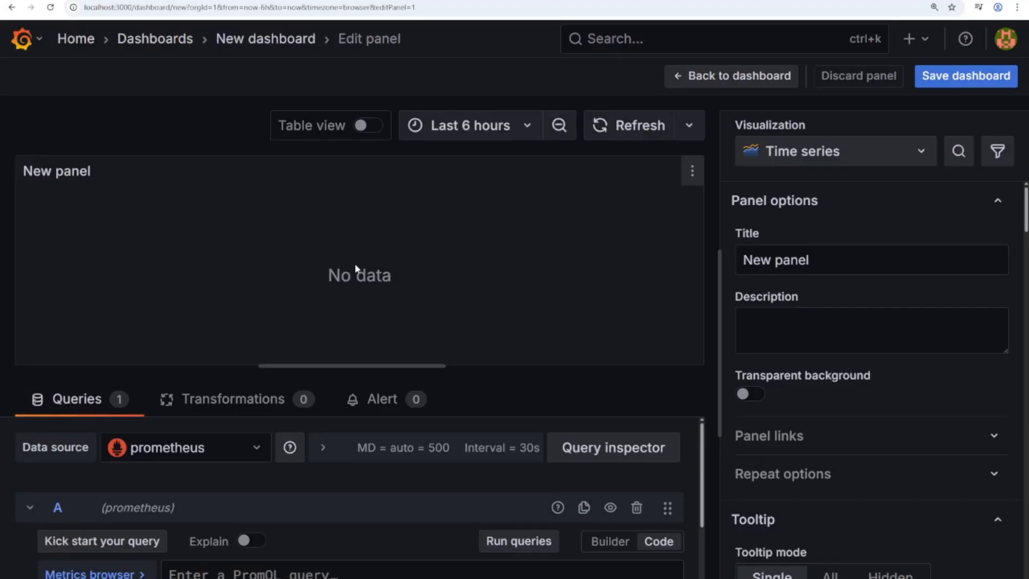
- Rename the panel from 'New panel' to 'App Errors Over Time'
left_click_drag(812, 263, 732, 259)
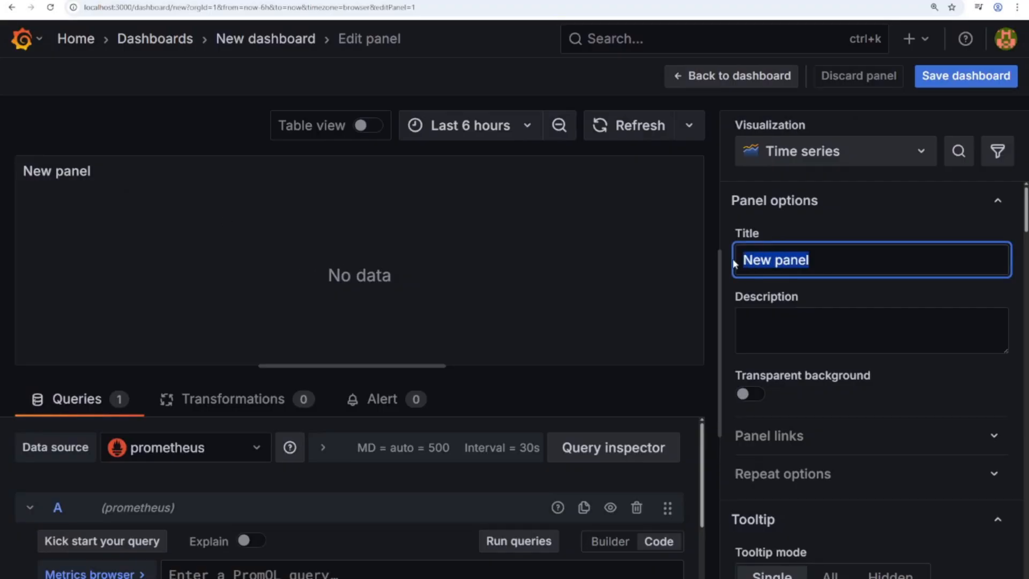
key("BackSpace")
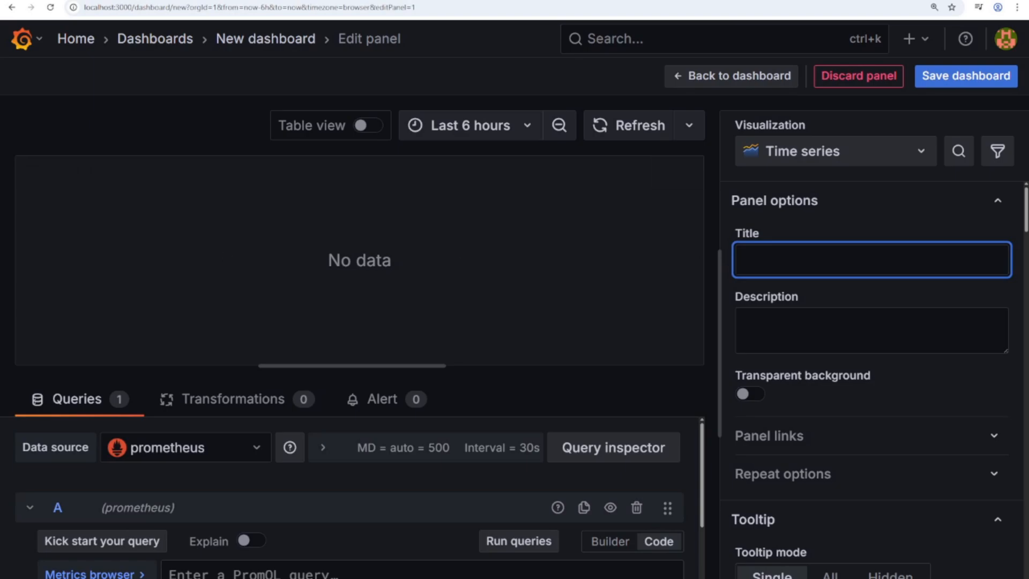
left_click(777, 256)
type("App Errors Over Time")
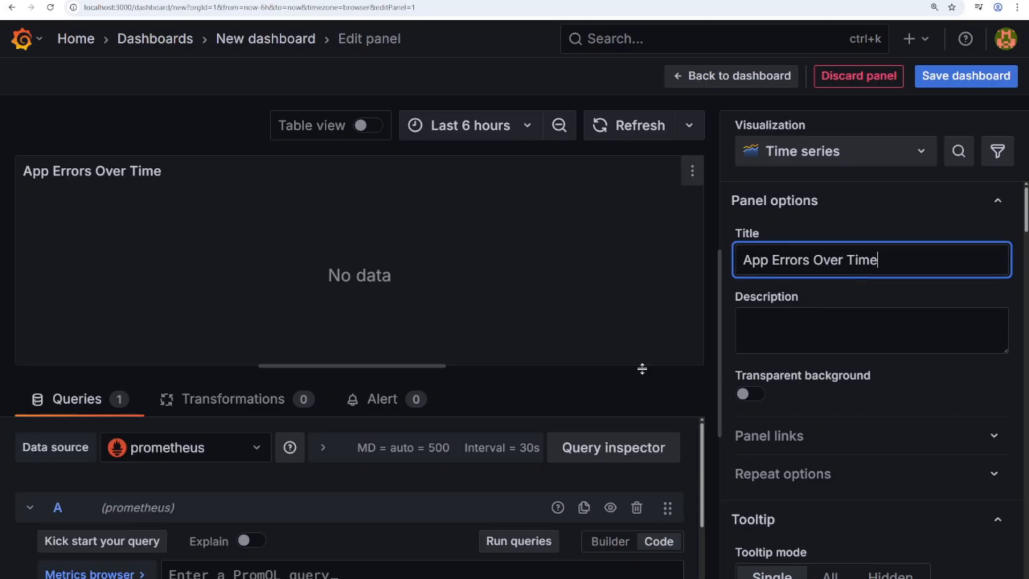
- Enter the PromQL query increase(app_errors_total[1m]) in the code editor
scroll(667, 530, "down", 3)
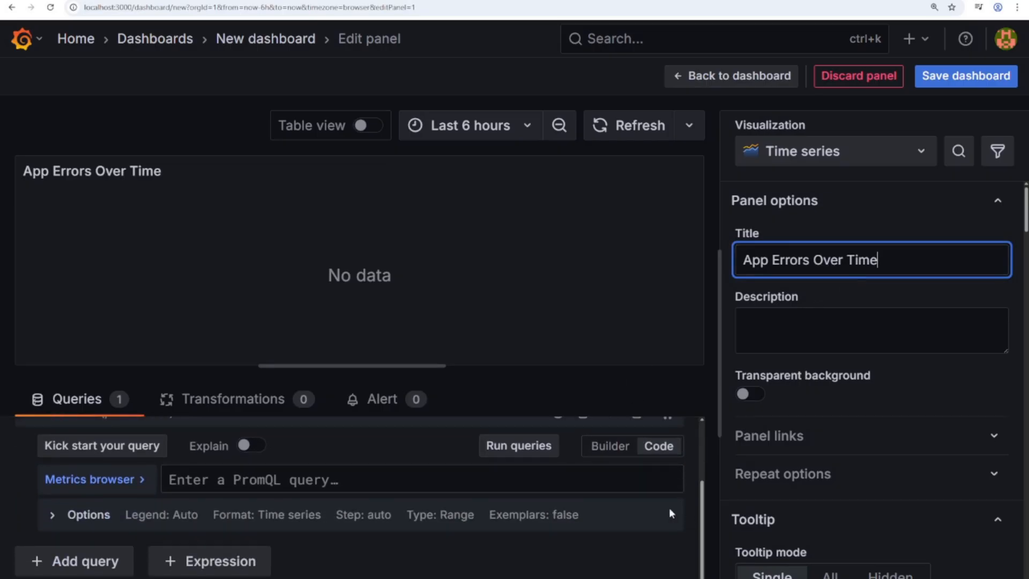
left_click(602, 453)
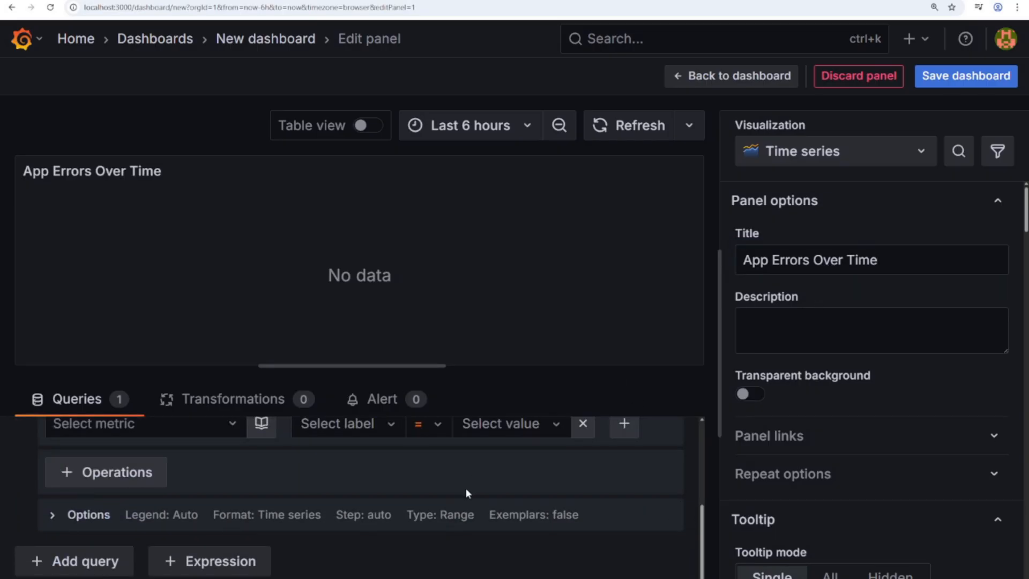
scroll(466, 493, "up", 3)
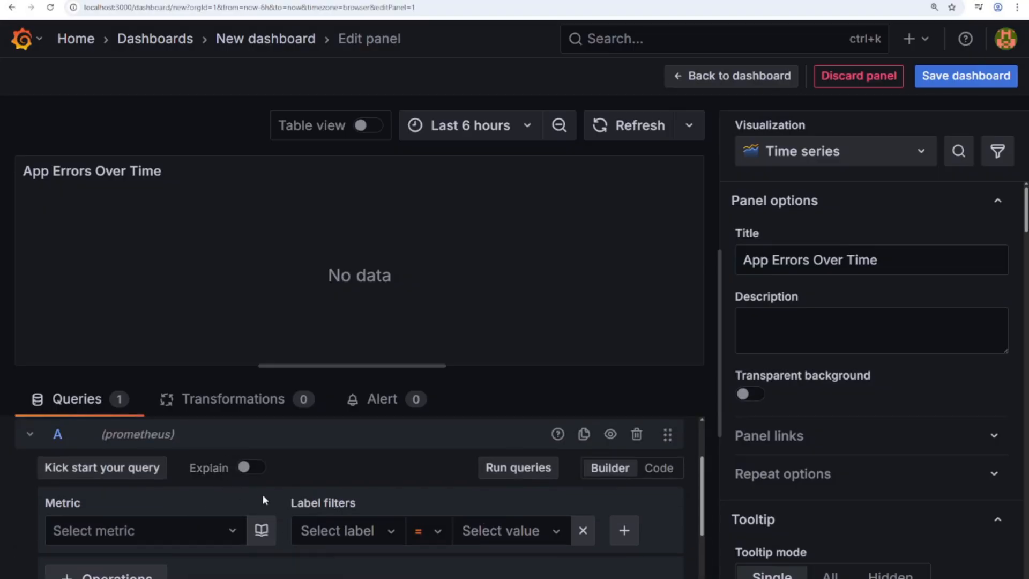
left_click(659, 467)
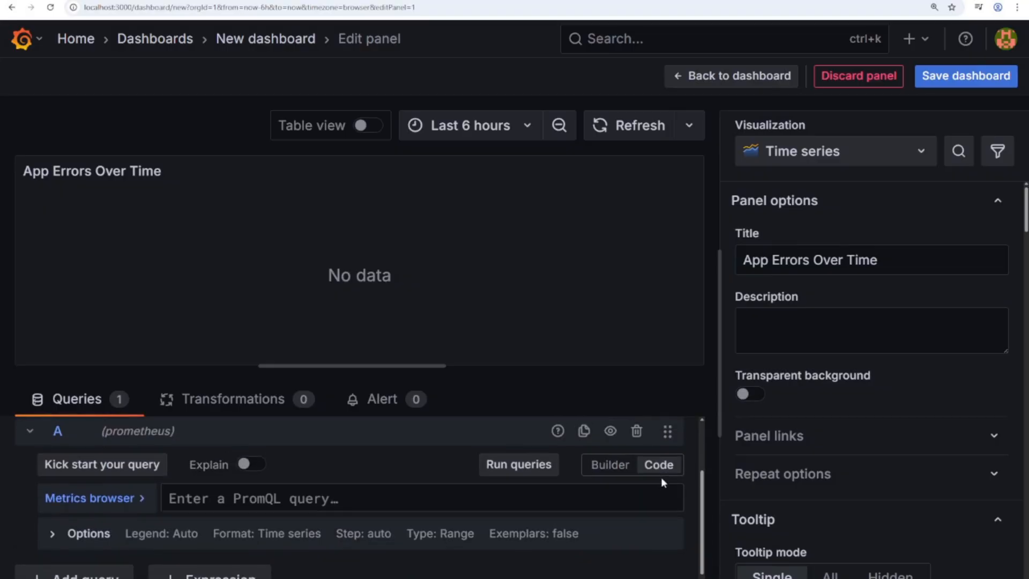
scroll(661, 477, "down", 1)
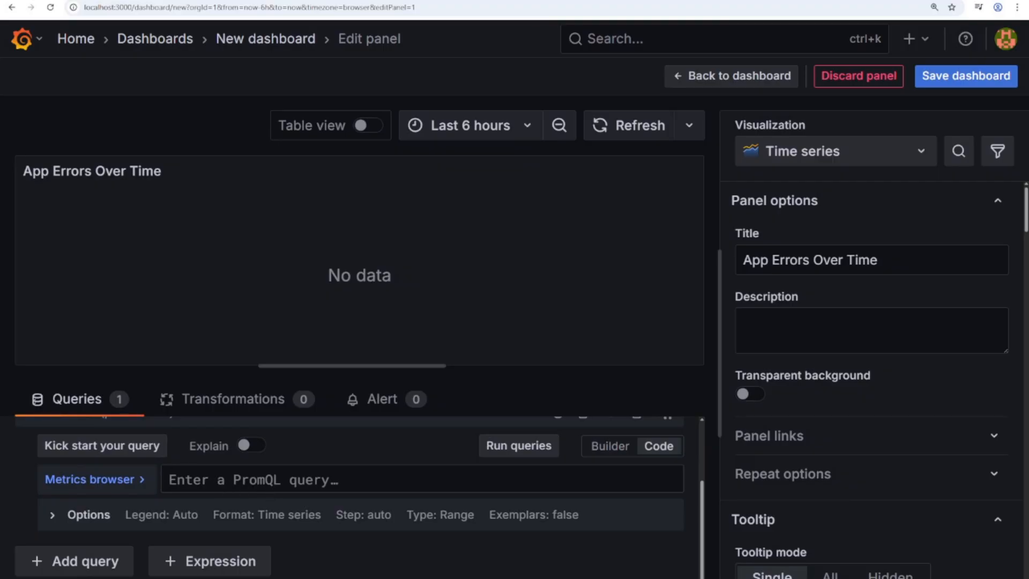
type("increase(app_errors_total[1m])")
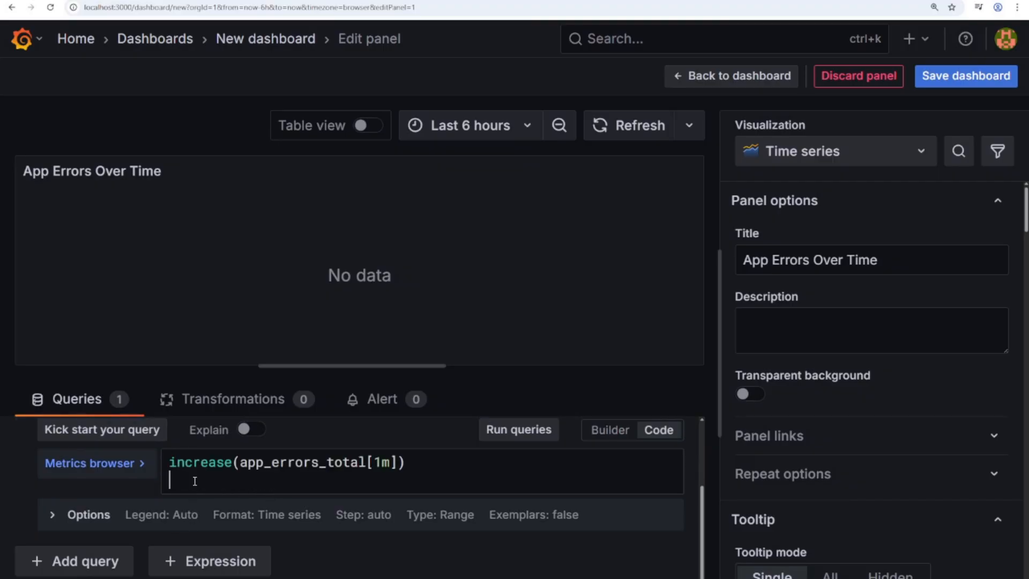
key("BackSpace")
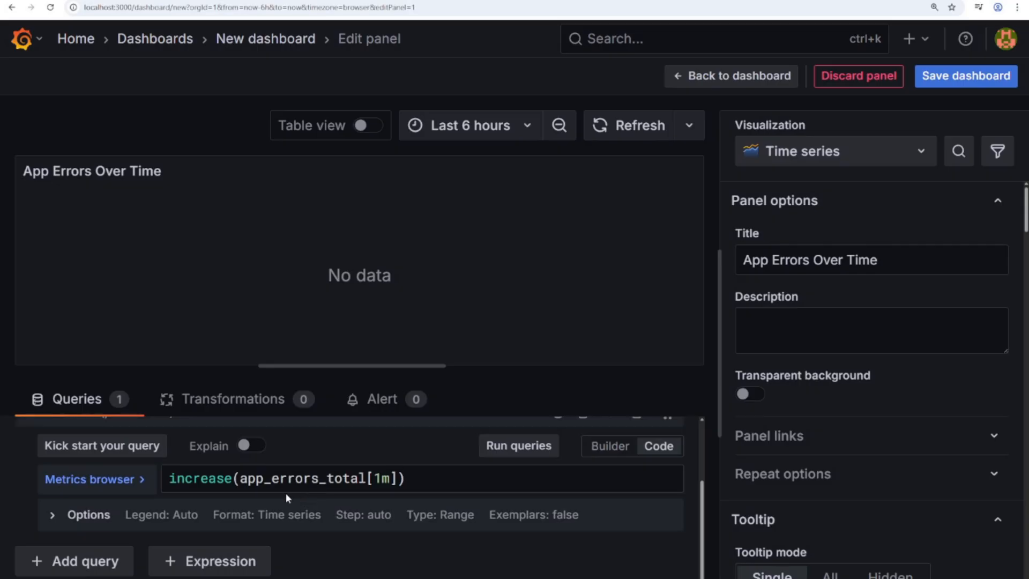
double_click(277, 475)
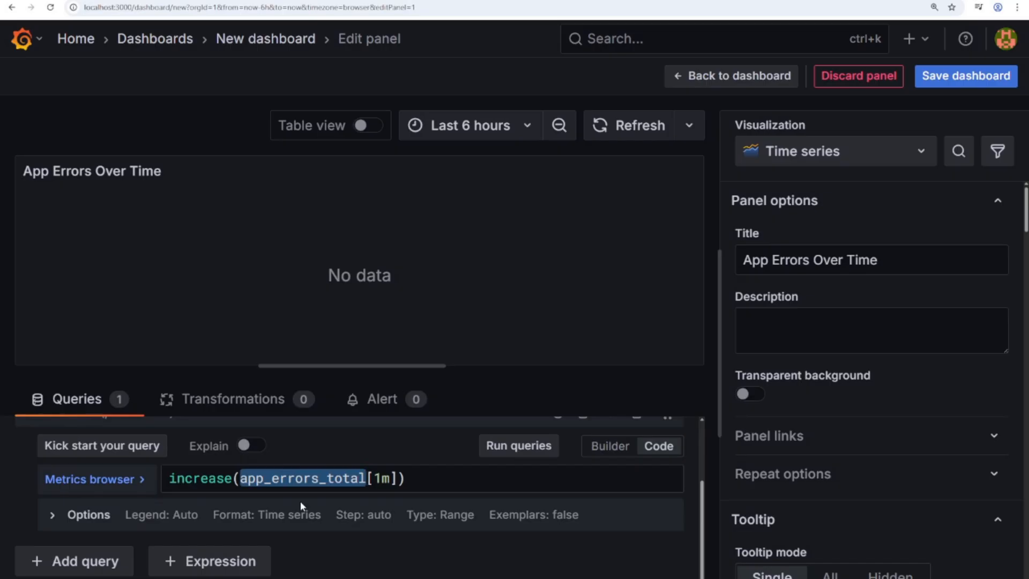
left_click(318, 478)
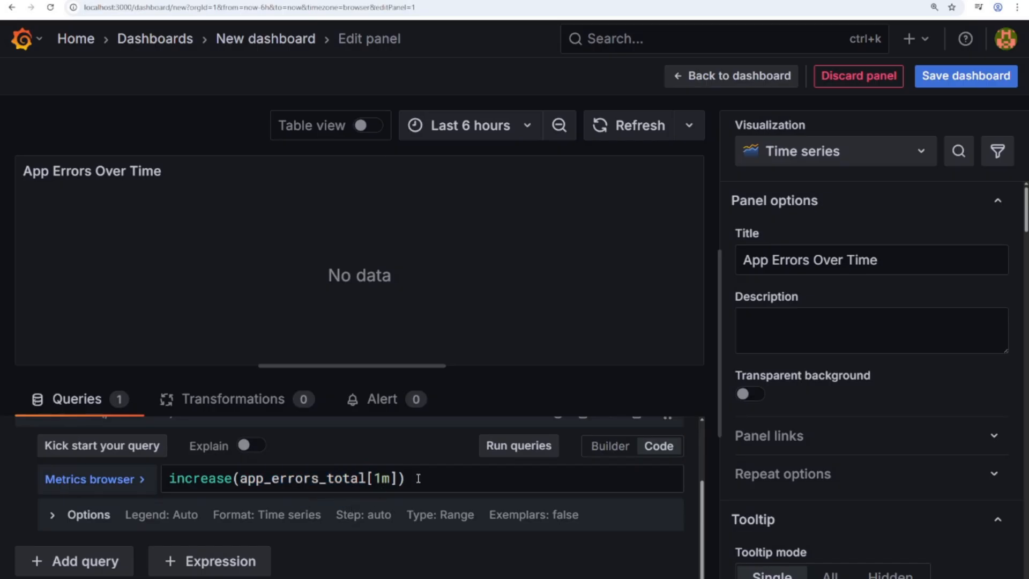
double_click(313, 479)
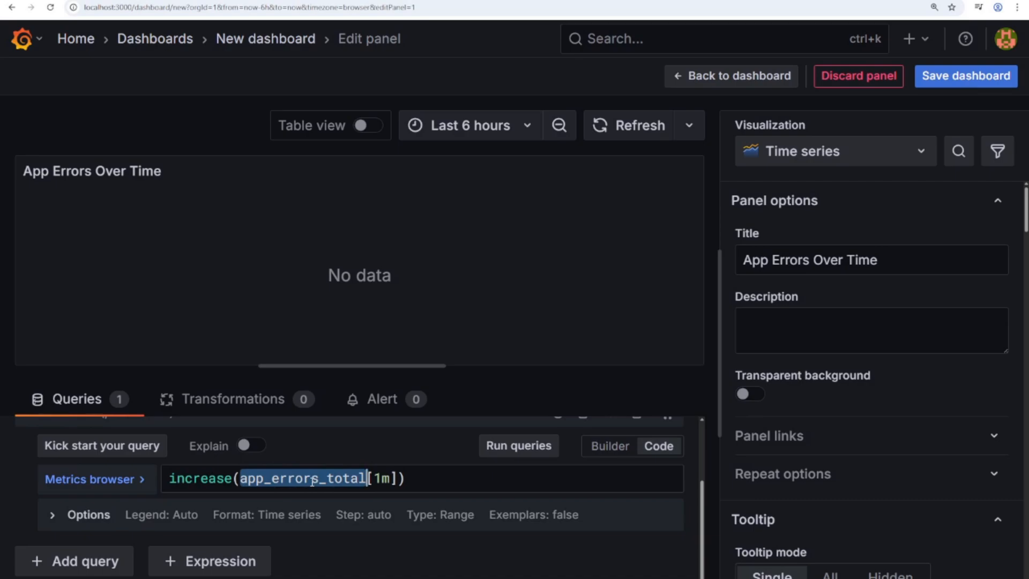
left_click(199, 478)
double_click(199, 478)
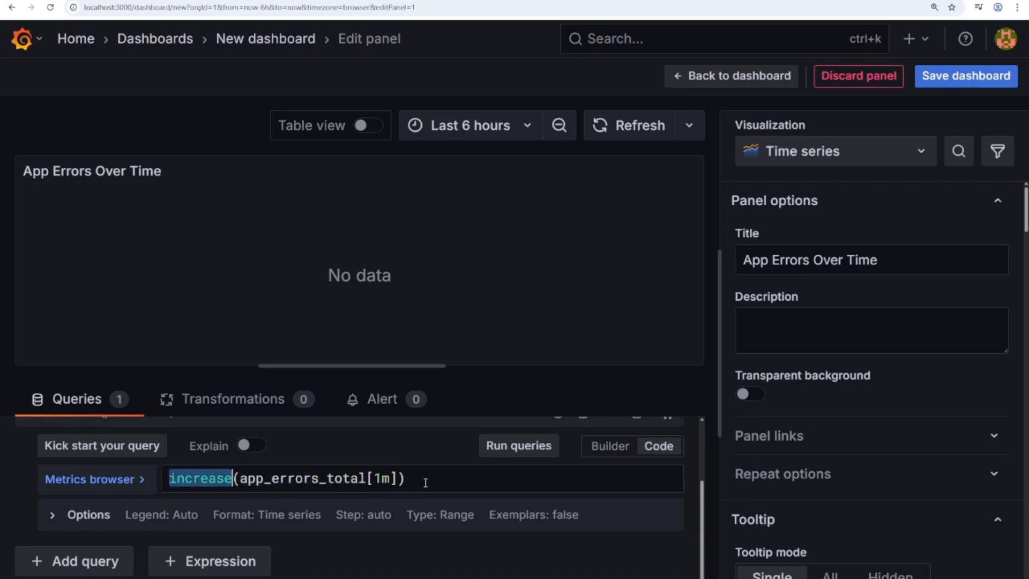
left_click(412, 482)
left_click_drag(412, 481, 366, 479)
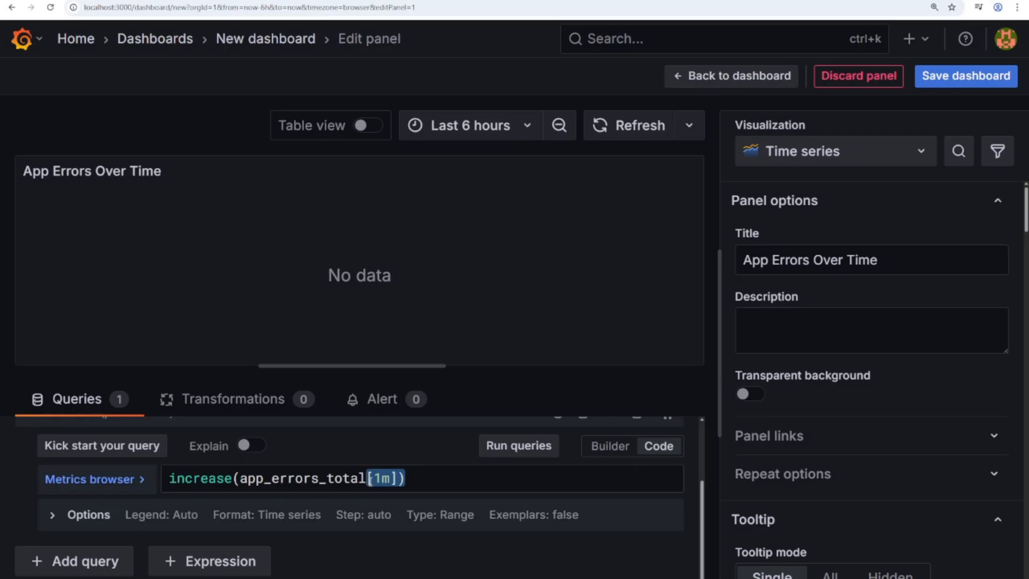
- Keep Time series as the visualization type and begin saving the dashboard
left_click(796, 160)
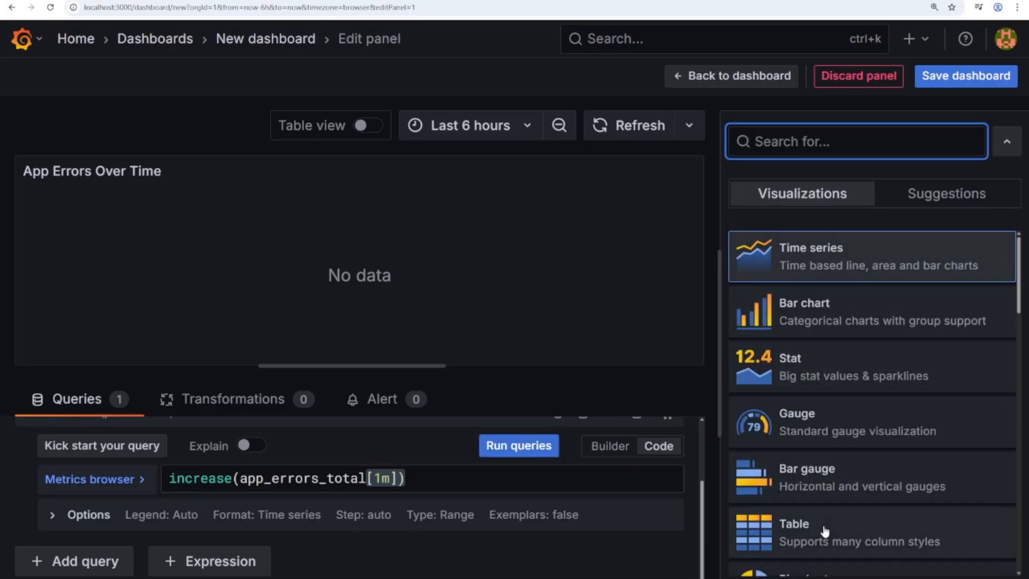
left_click(832, 274)
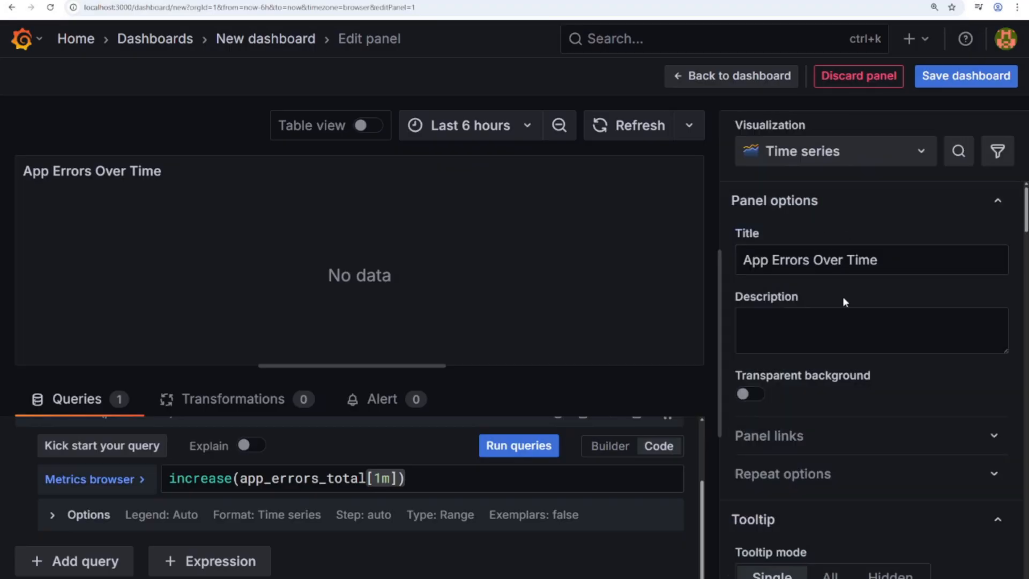
left_click(952, 77)
- Save the dashboard titled 'Application Health Dashboard' and return to the dashboard view
triple_click(653, 171)
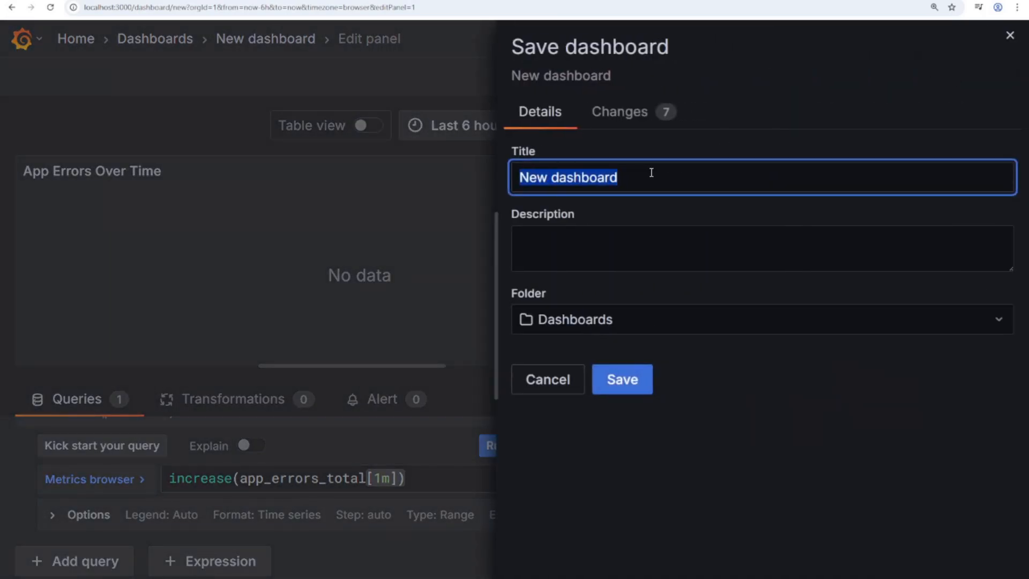
type("Application Health Dashboard")
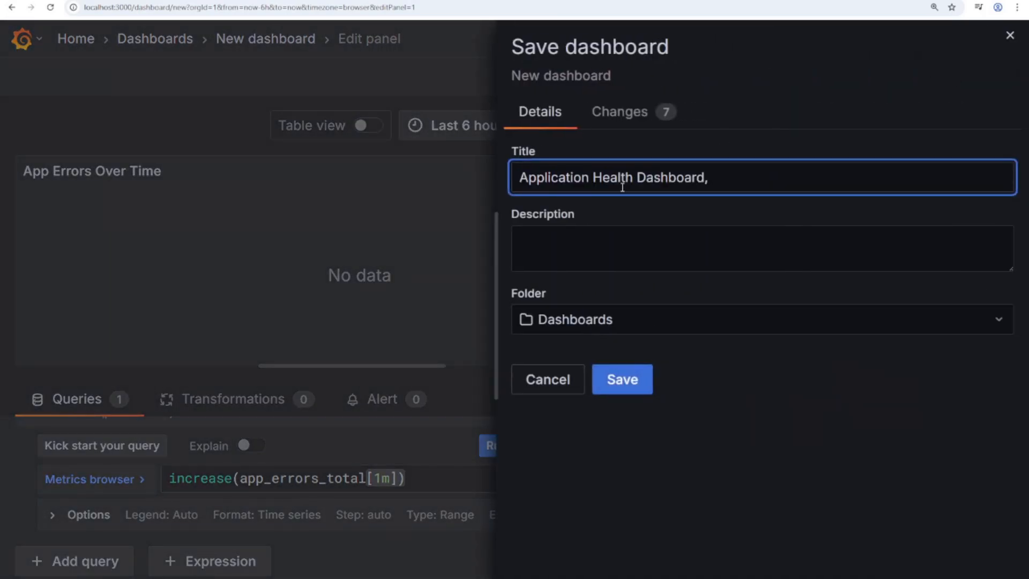
double_click(623, 178)
left_click(712, 183)
left_click(622, 379)
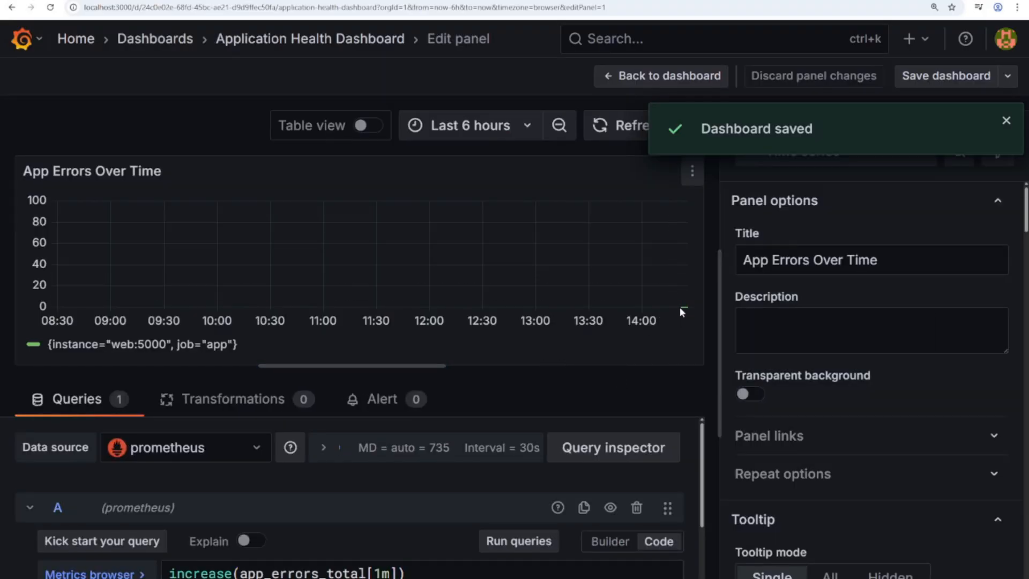
mouse_move(683, 306)
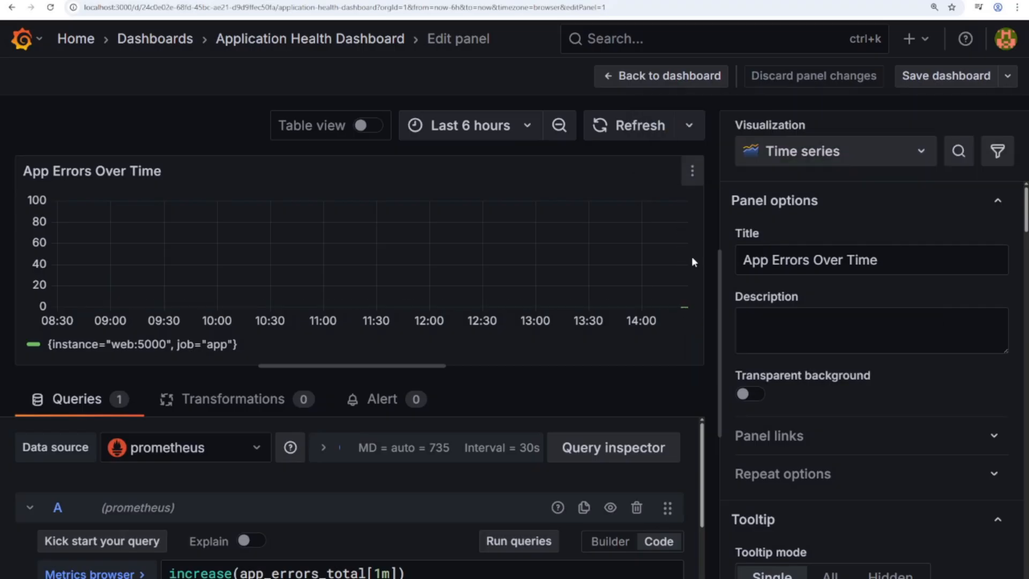
left_click(667, 78)
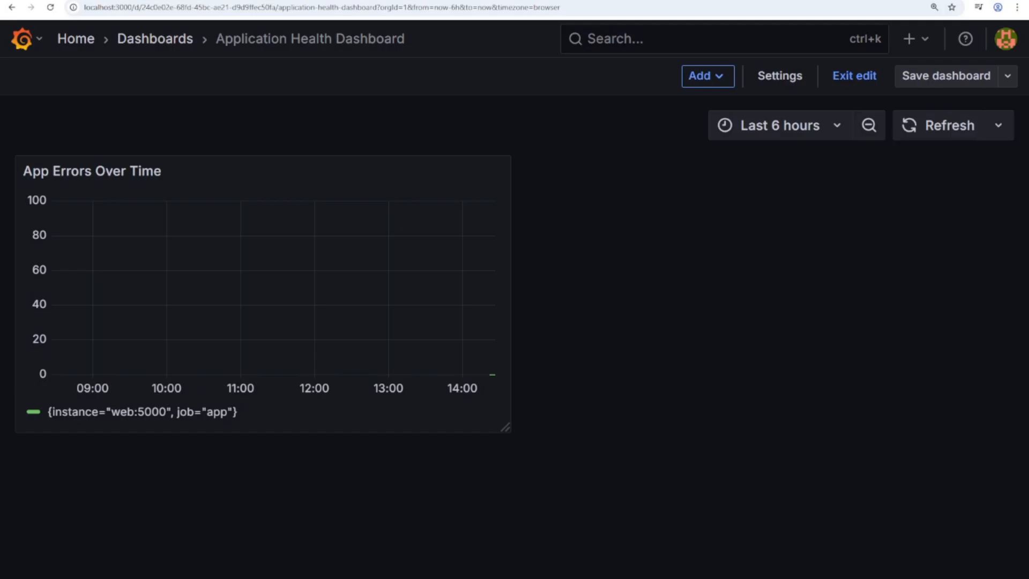
- Add a new visualization panel titled 'CPU and Memory Usage'
left_click(720, 79)
left_click(700, 108)
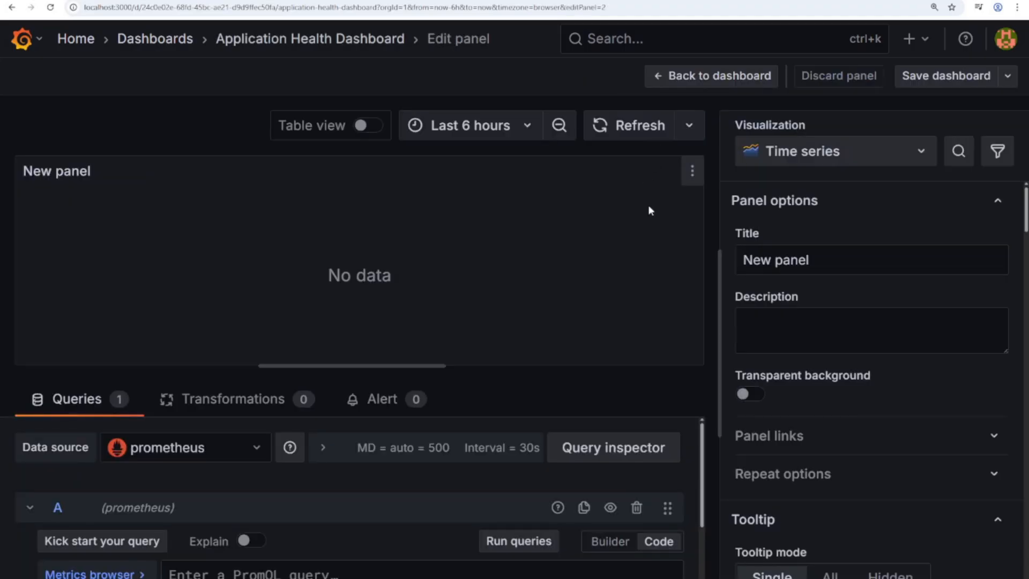
scroll(697, 456, "down", 3)
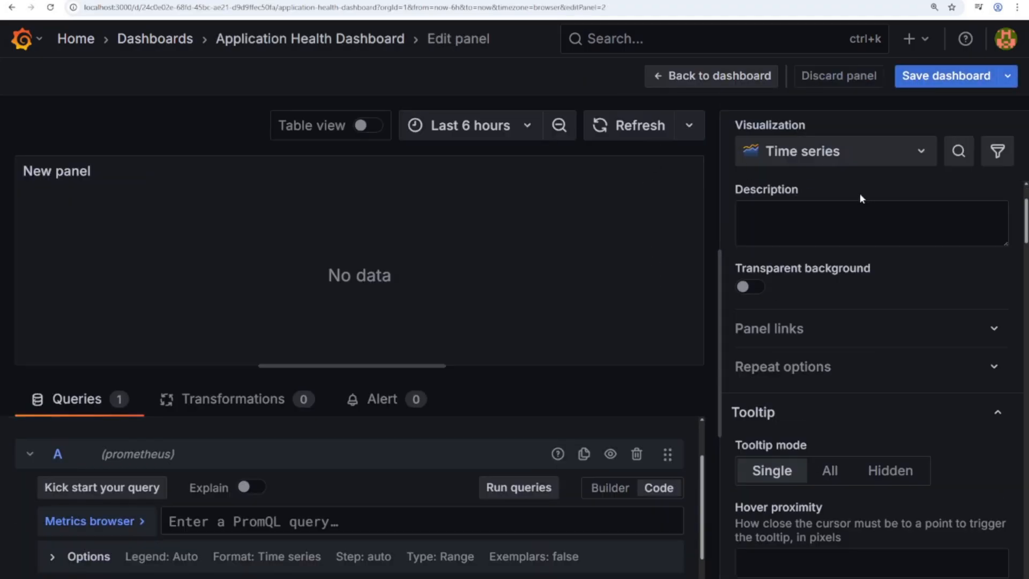
scroll(805, 234, "up", 2)
triple_click(834, 263)
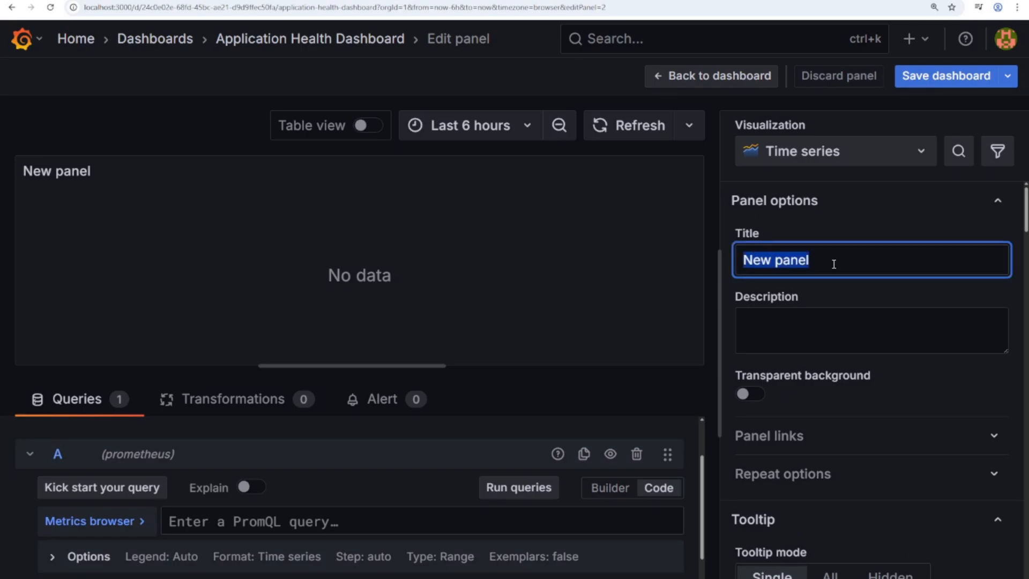
type("CPU and Memory Usage")
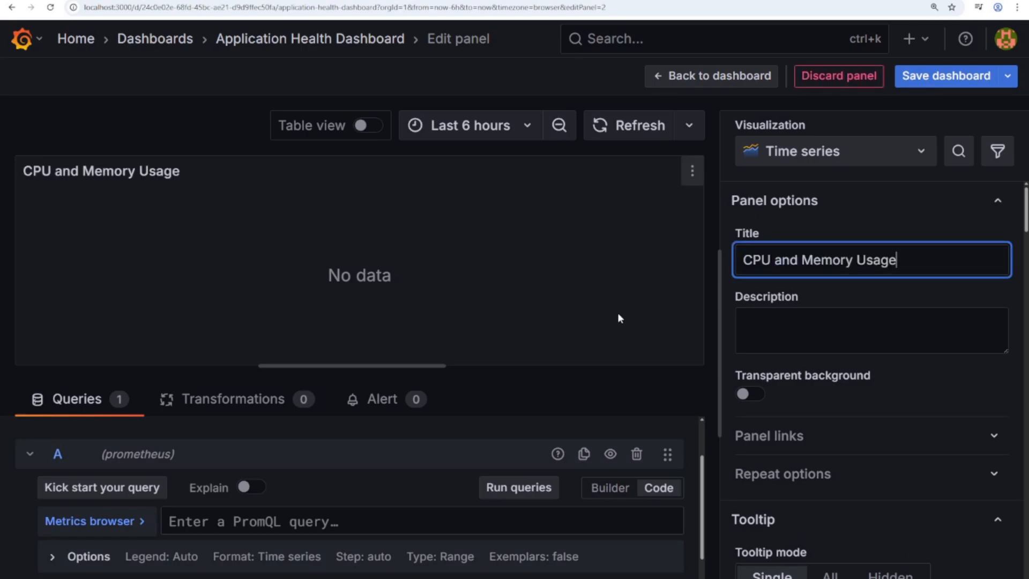
- Paste the CPU busy-percent query based on idle node_cpu_seconds_total into the code editor
left_click(610, 487)
left_click(664, 490)
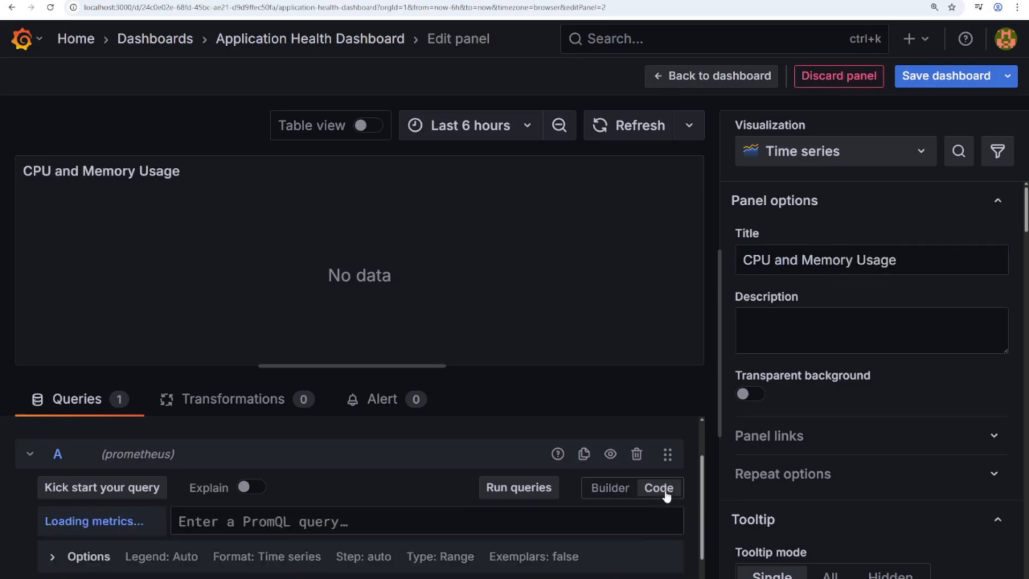
scroll(665, 494, "down", 1)
left_click(291, 476)
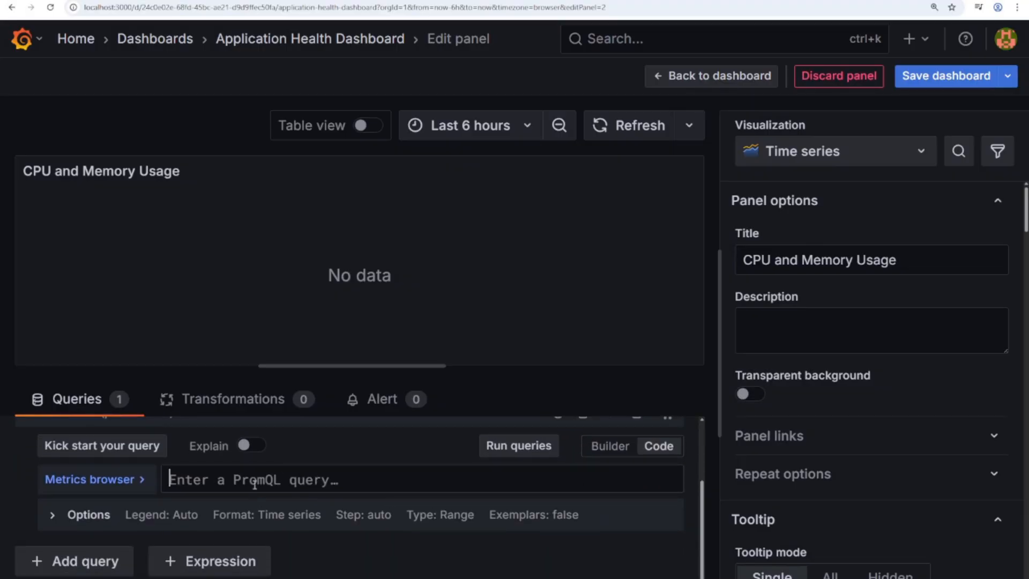
type("100 - (avg by (instance) (irate(node_cpu_seconds_total{mode=\"idle\"}[1m])) * 100)")
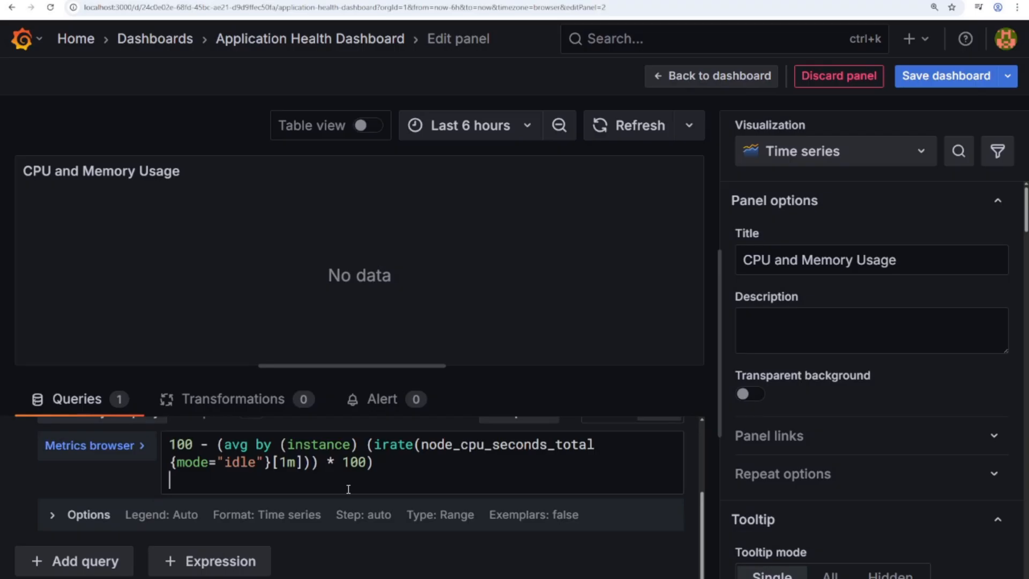
key("BackSpace")
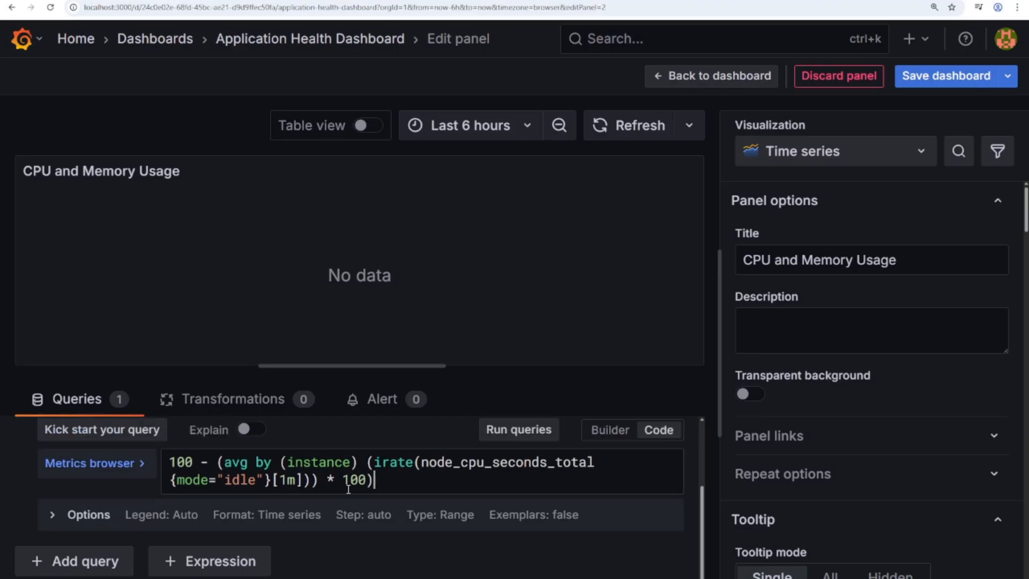
left_click_drag(381, 481, 162, 451)
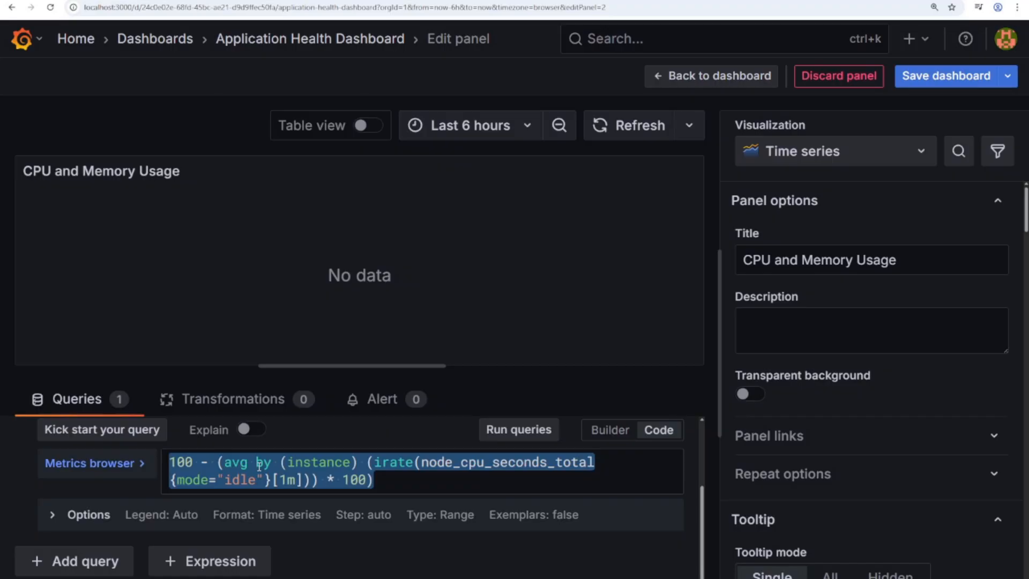
left_click_drag(387, 481, 145, 446)
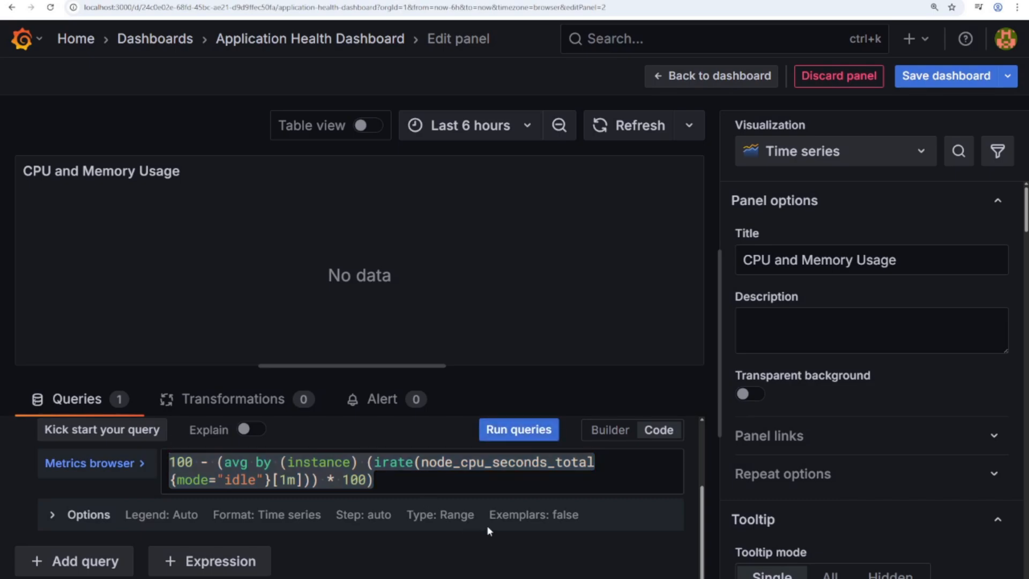
- Add query B: (node_memory_MemTotal_bytes - node_memory_MemAvailable_bytes) / node_memory_MemTotal_bytes * 100
left_click(111, 563)
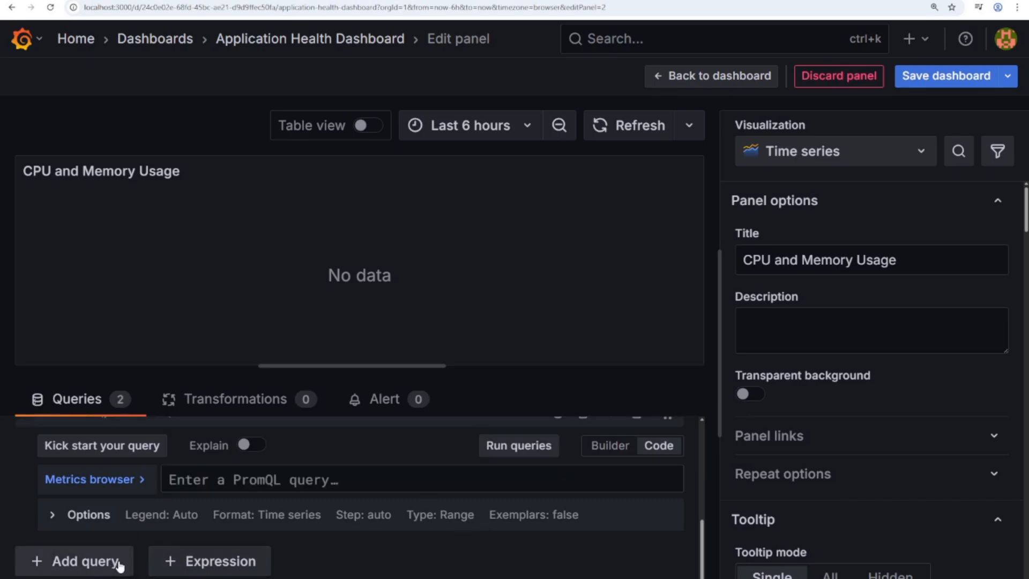
left_click(268, 478)
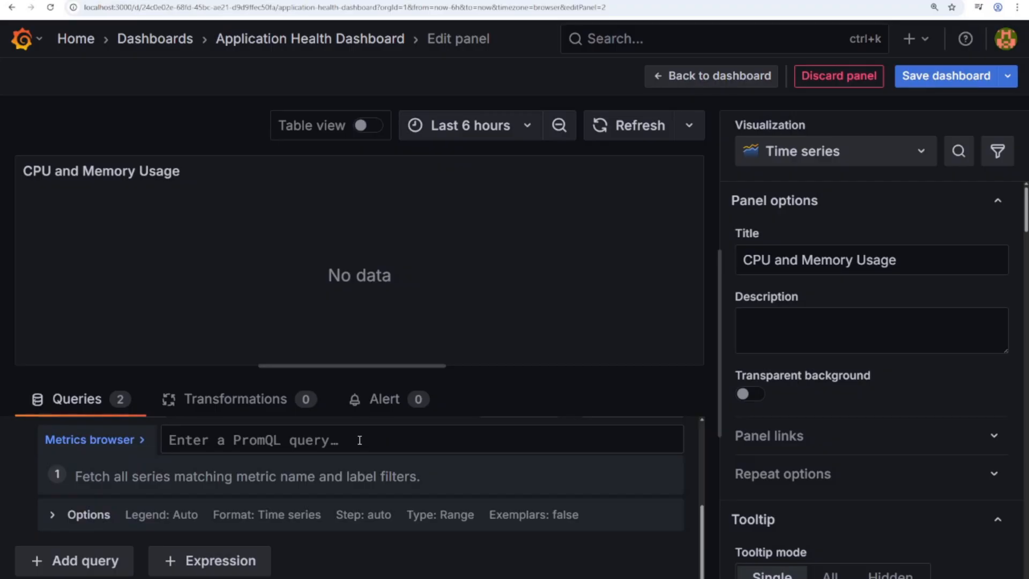
type("(node_memory_MemTotal_bytes - node_memory_MemAvailable_bytes)   / node_memory_MemTotal_bytes * 100")
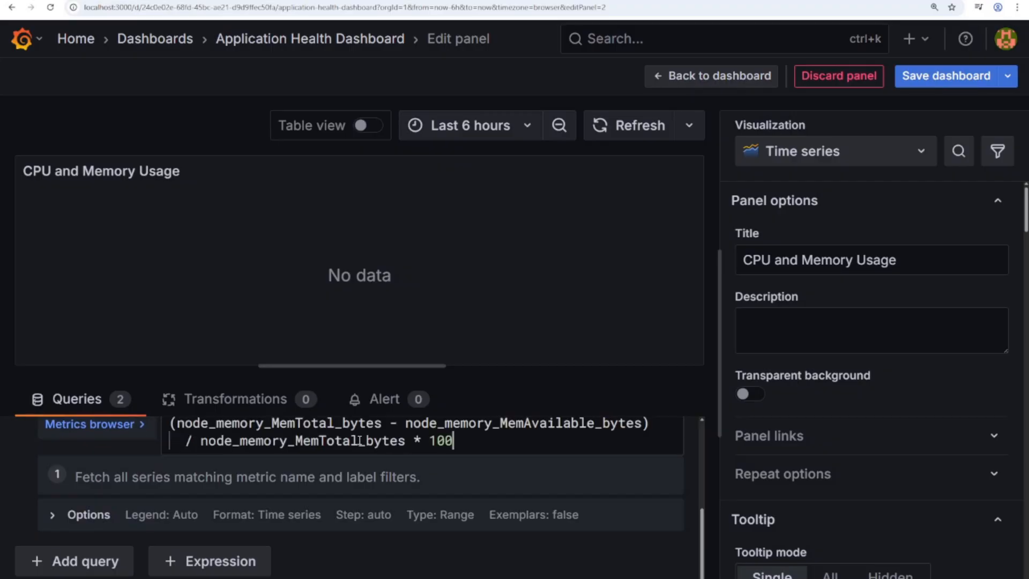
scroll(359, 441, "up", 1)
key("ctrl+a")
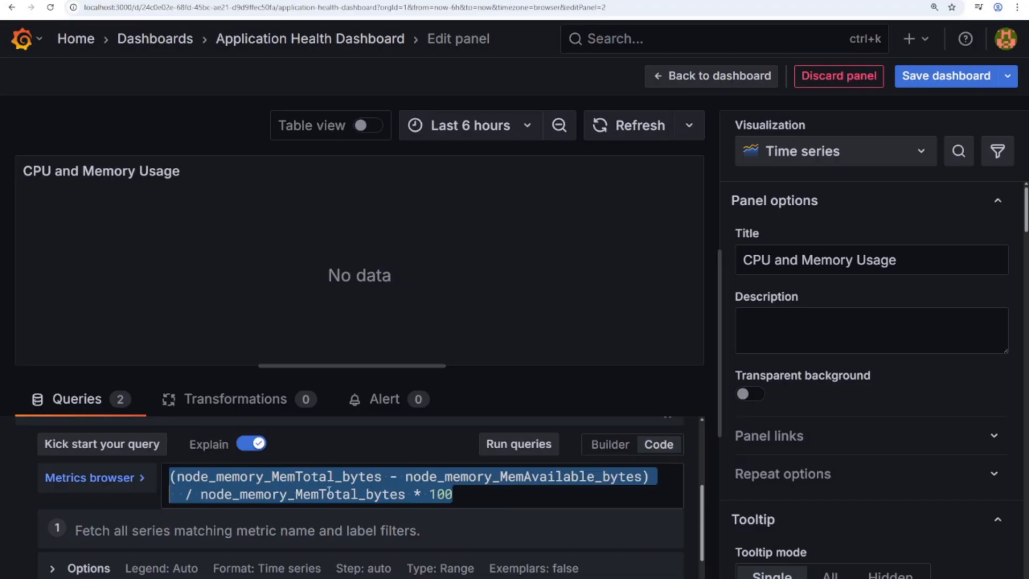
left_click_drag(464, 494, 208, 458)
scroll(497, 520, "up", 5)
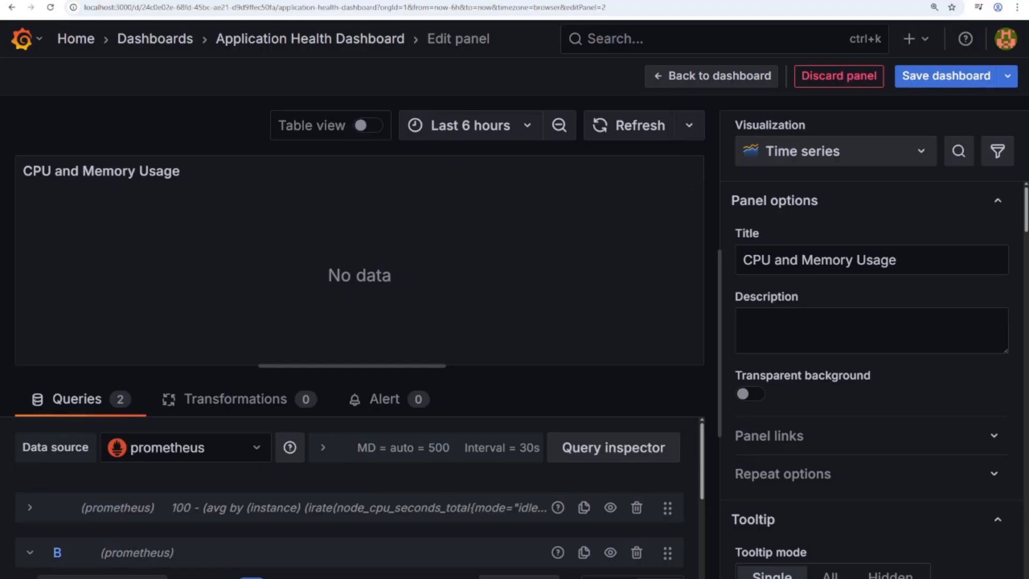
- Save the dashboard changes and view both panels, App Errors Over Time and CPU and Memory Usage, on the grid
left_click(942, 79)
left_click(617, 338)
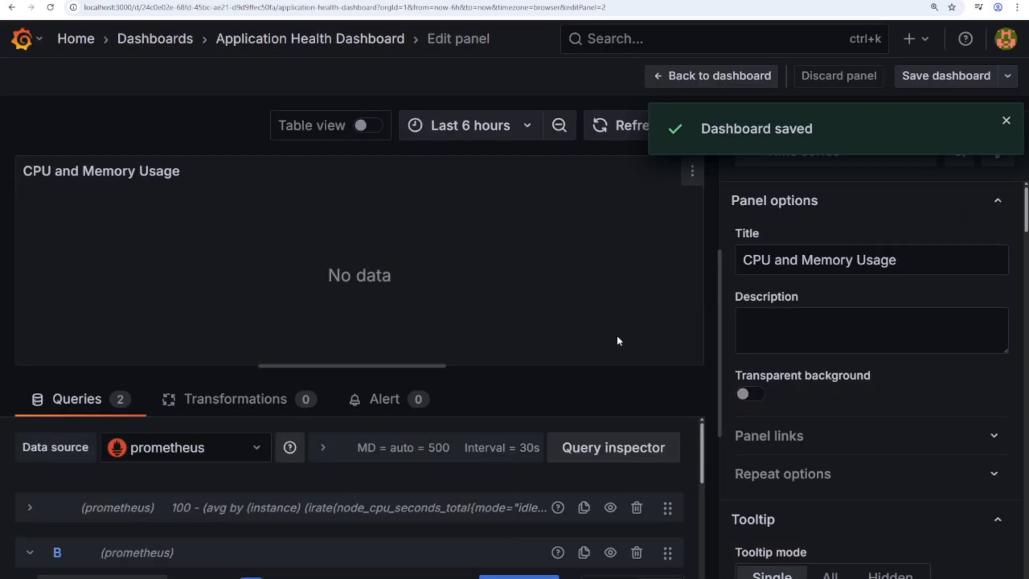
left_click(713, 81)
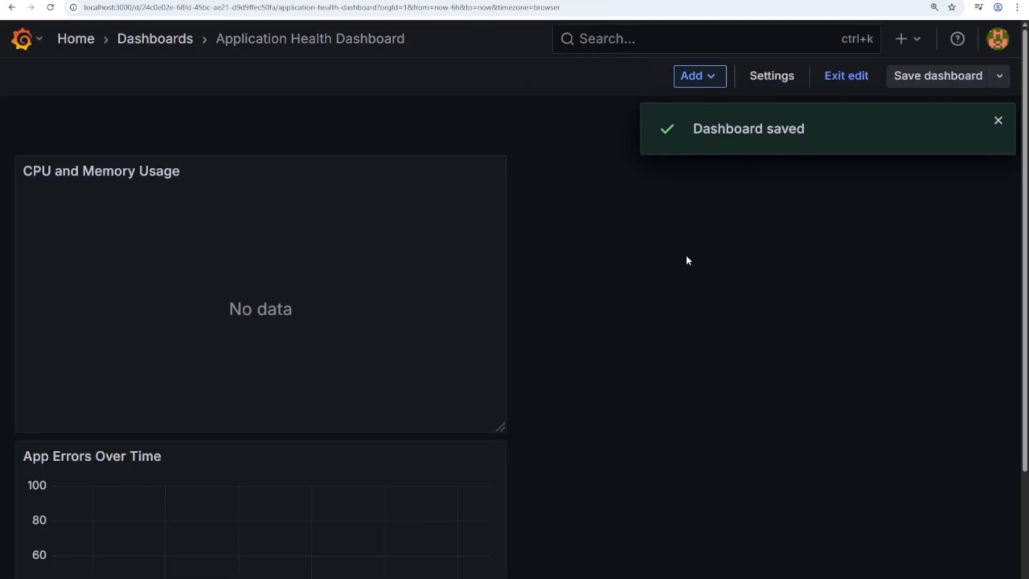
scroll(481, 343, "down", 3)
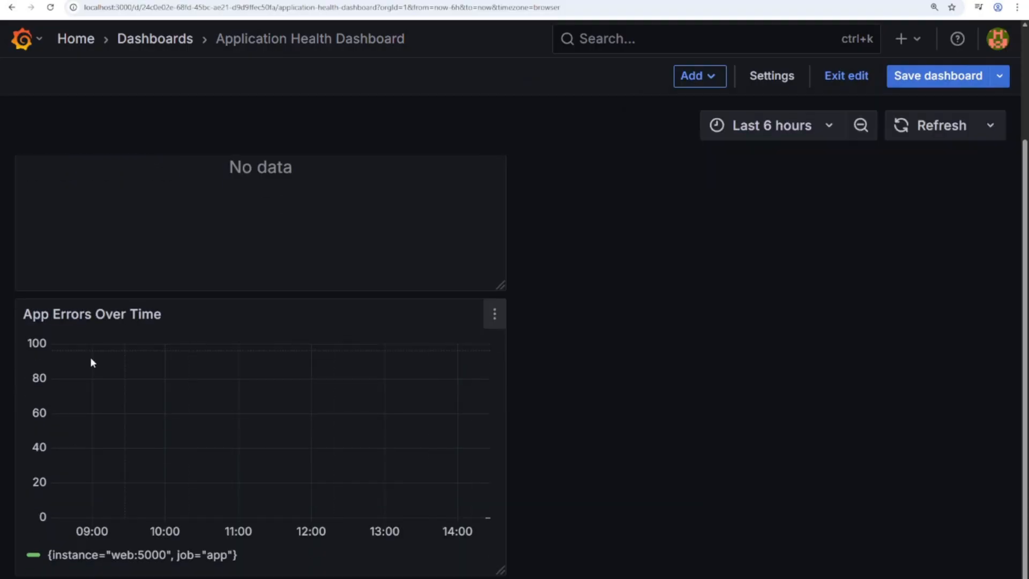
scroll(225, 395, "up", 3)
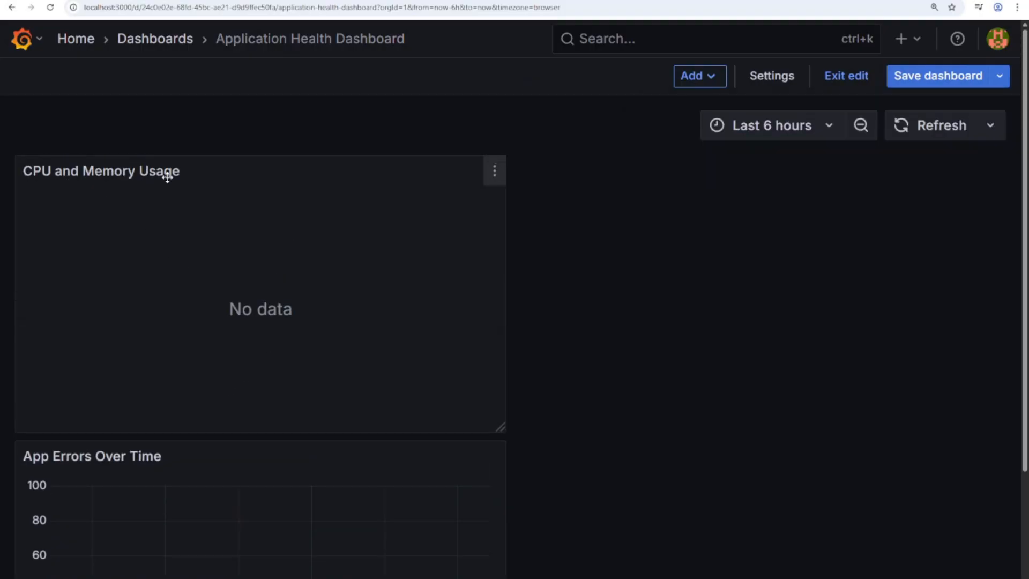
scroll(158, 413, "down", 3)
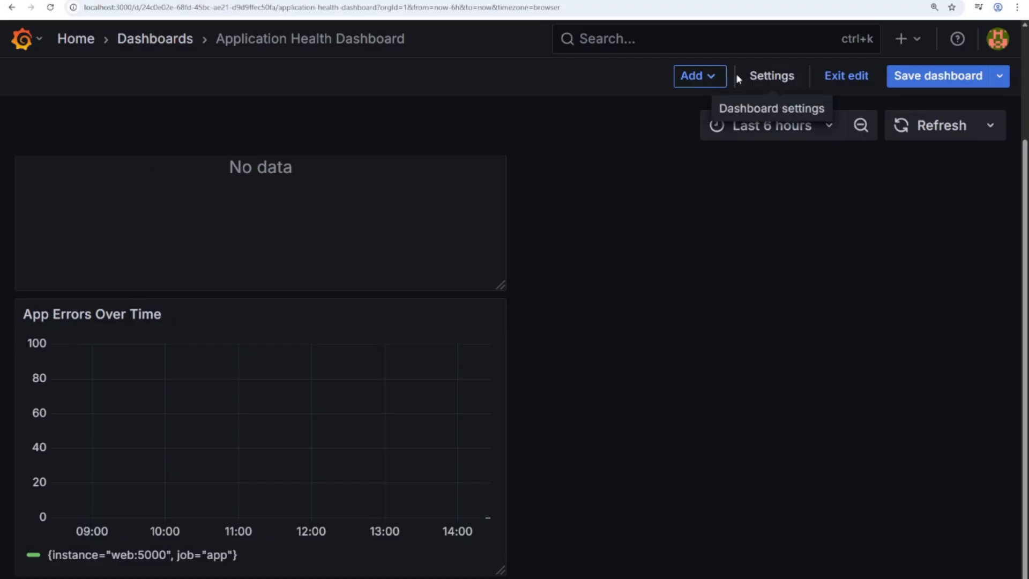
- Add a new visualization panel titled 'Active Alerts'
left_click(707, 77)
left_click(700, 108)
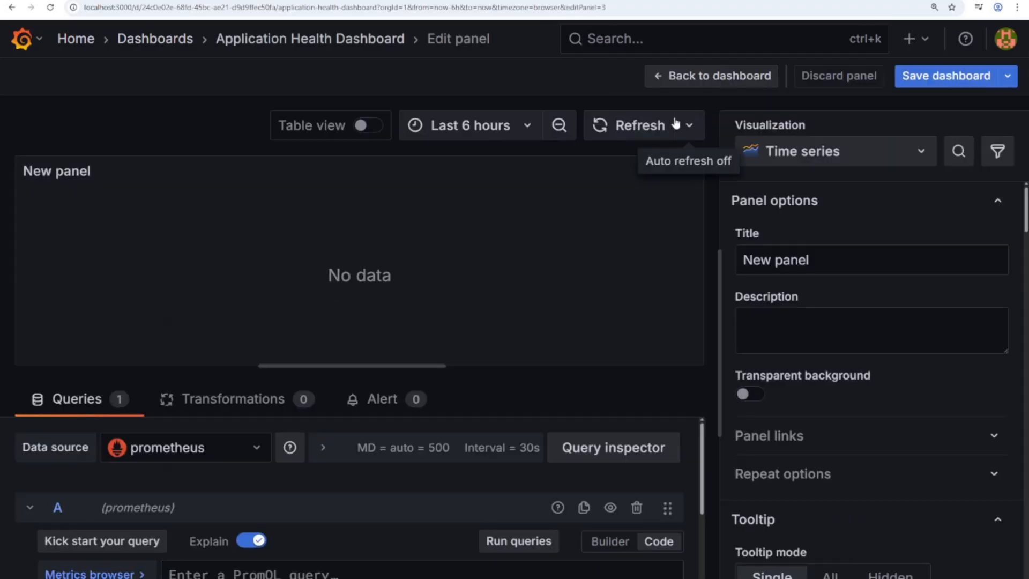
left_click(845, 262)
key("ctrl+a")
key("BackSpace")
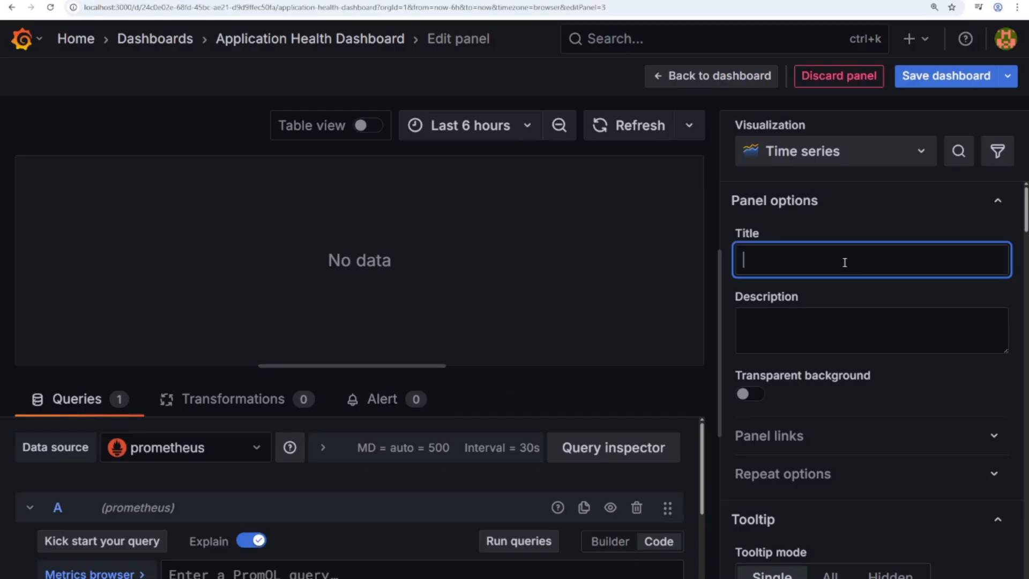
type("Active Alerts")
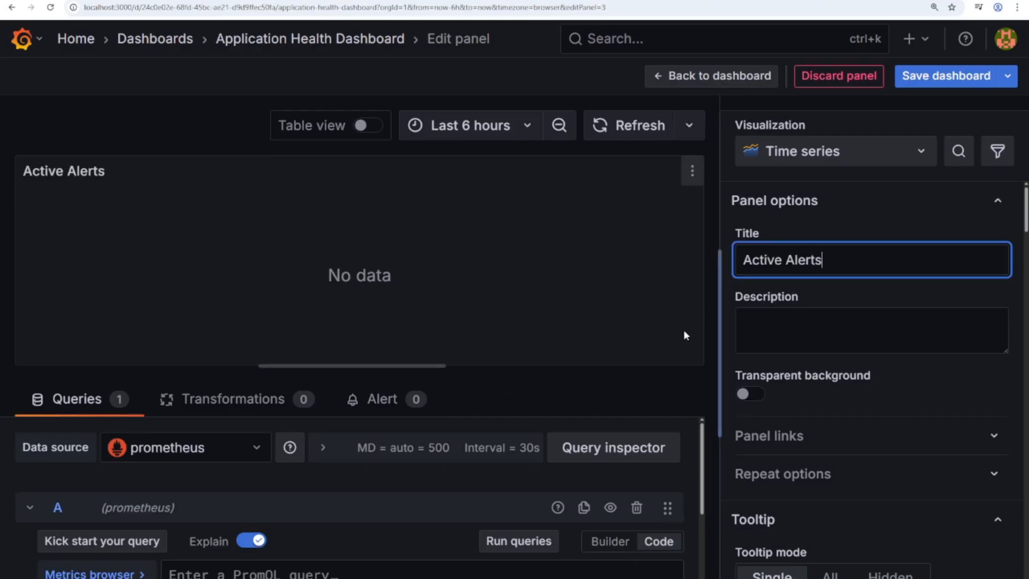
- Enter the PromQL query ALERTS{alertstate="firing"} for the panel
scroll(590, 507, "down", 2)
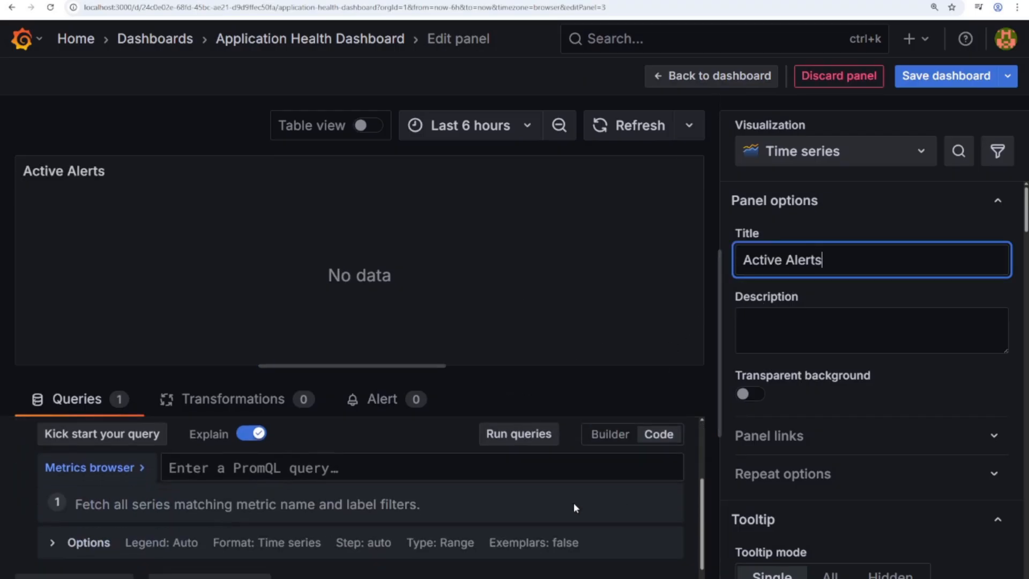
left_click(303, 468)
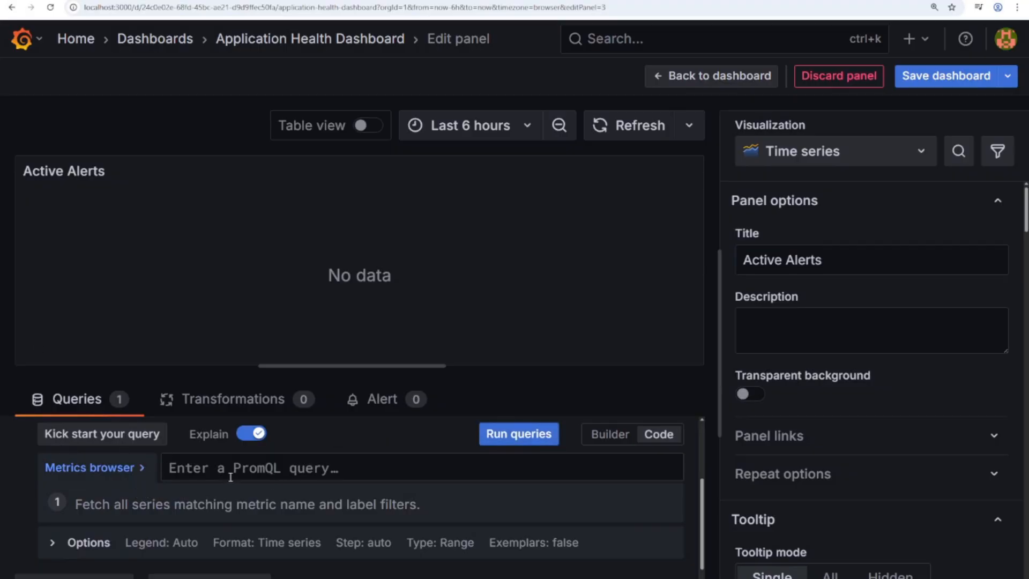
type("ALERTS{alertstate=\"firing\"}")
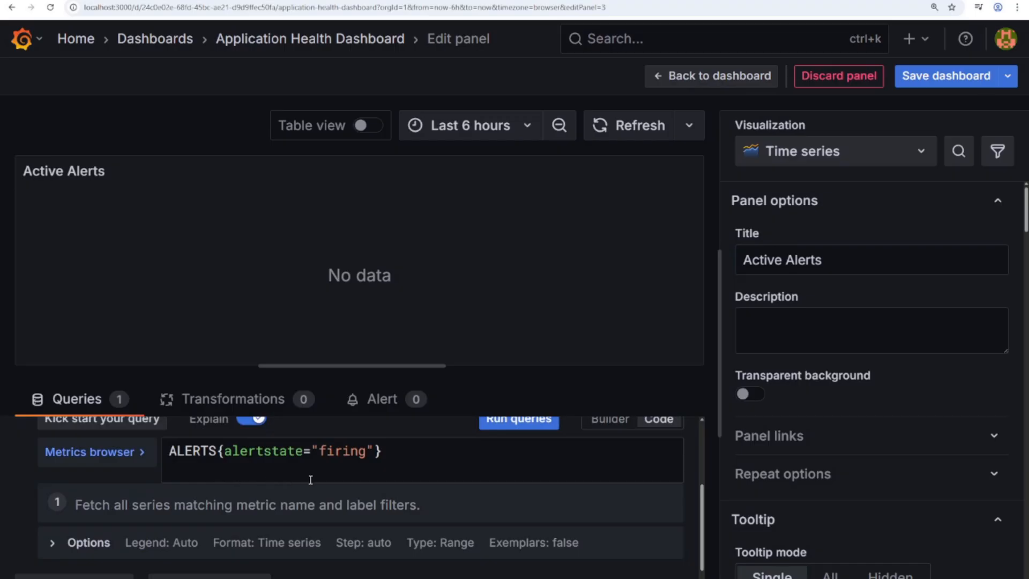
key("BackSpace")
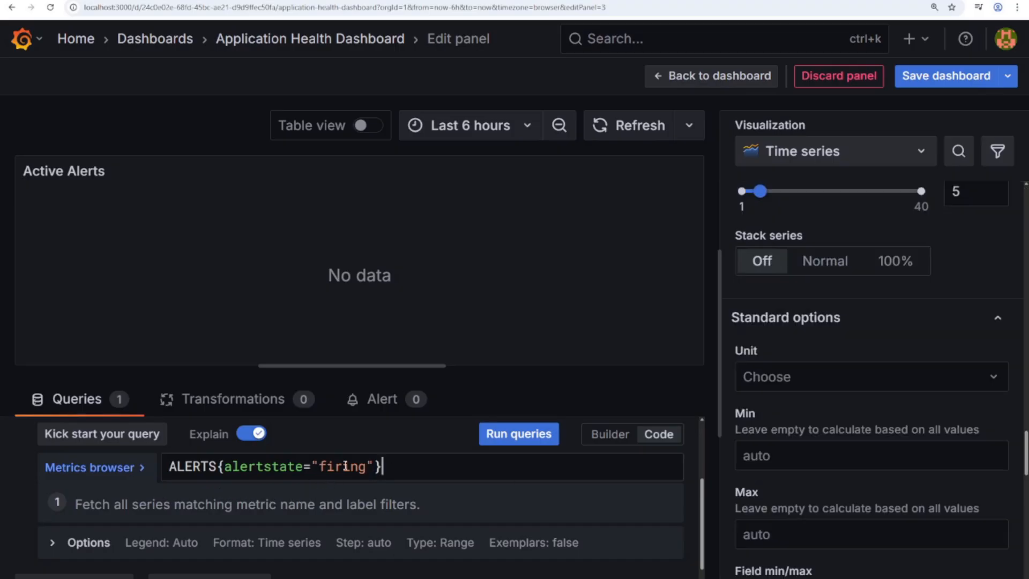
left_click_drag(389, 466, 165, 463)
- Save the dashboard and go back to the dashboard view
left_click(932, 76)
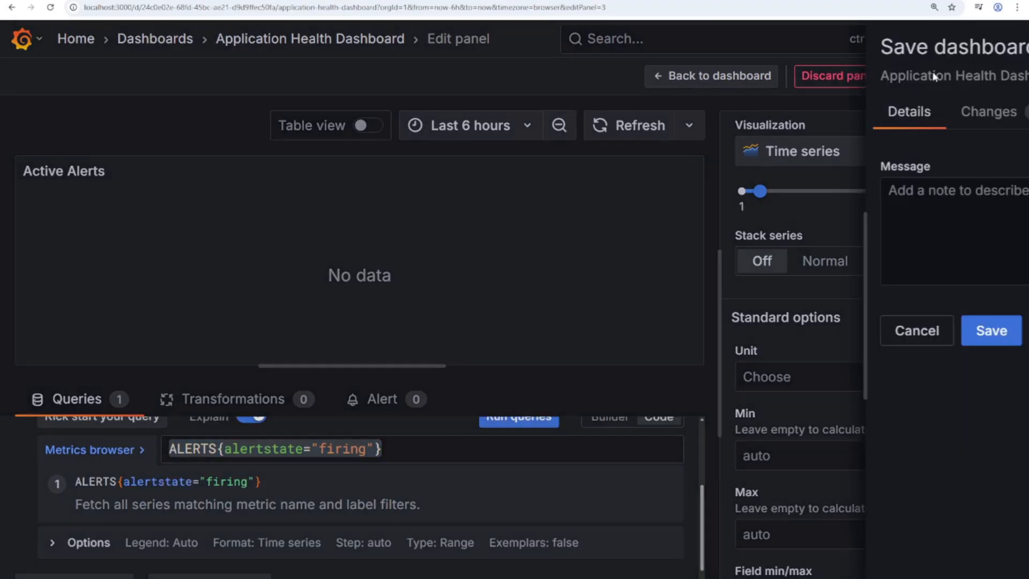
left_click(623, 330)
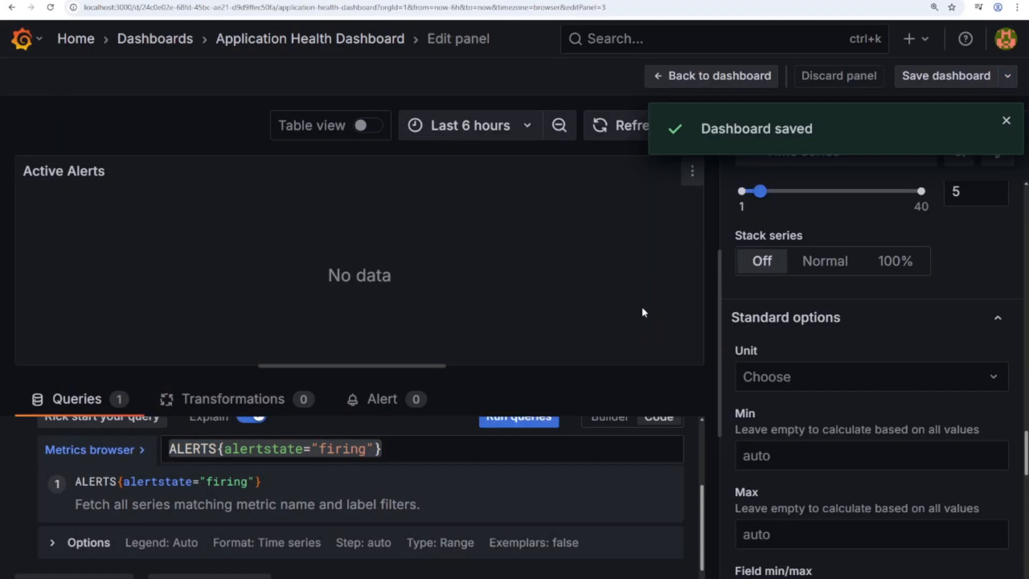
left_click(697, 77)
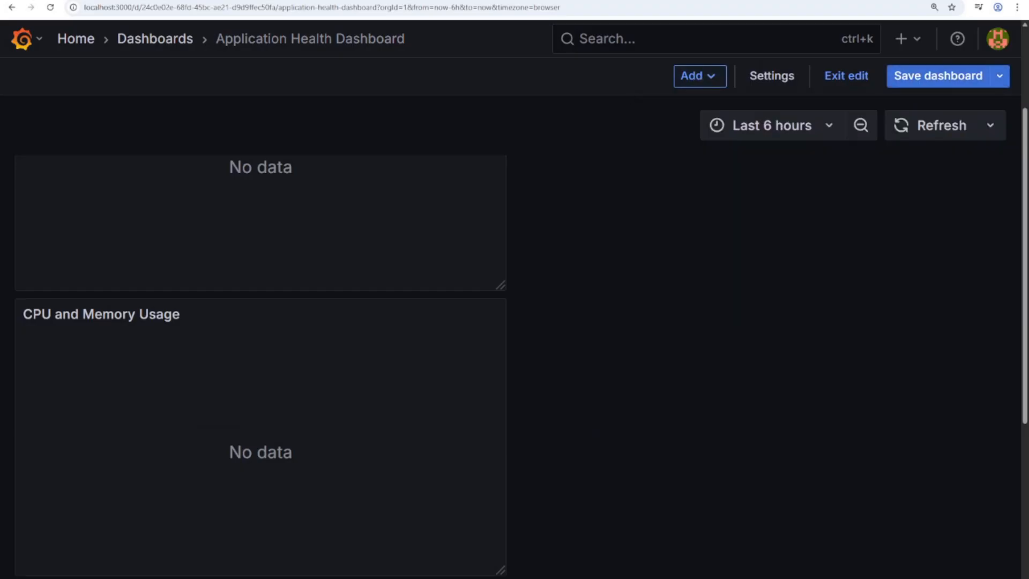
- Add a new visualization with the query time() - process_start_time_seconds{job="app"}
left_click(700, 80)
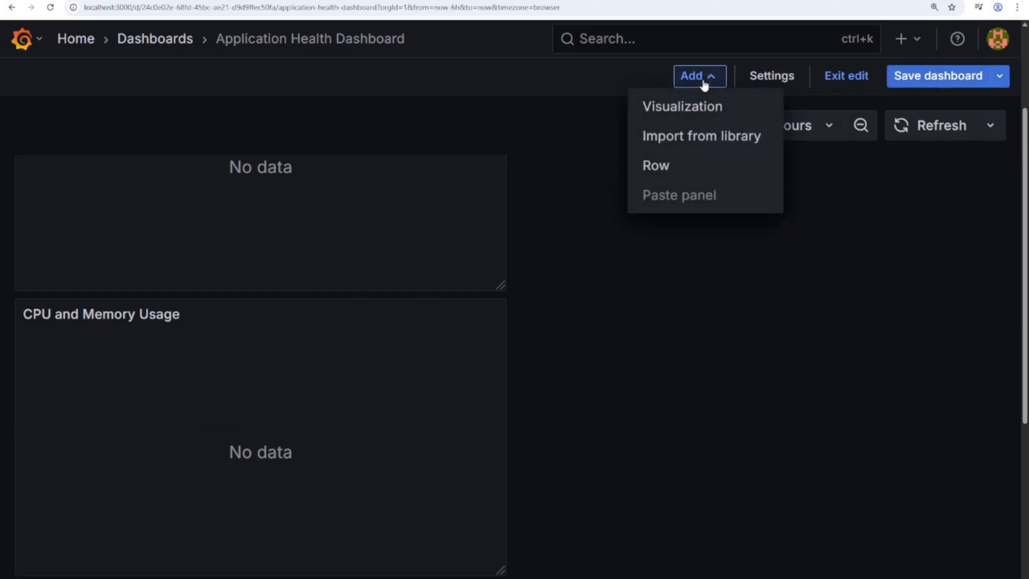
left_click(679, 106)
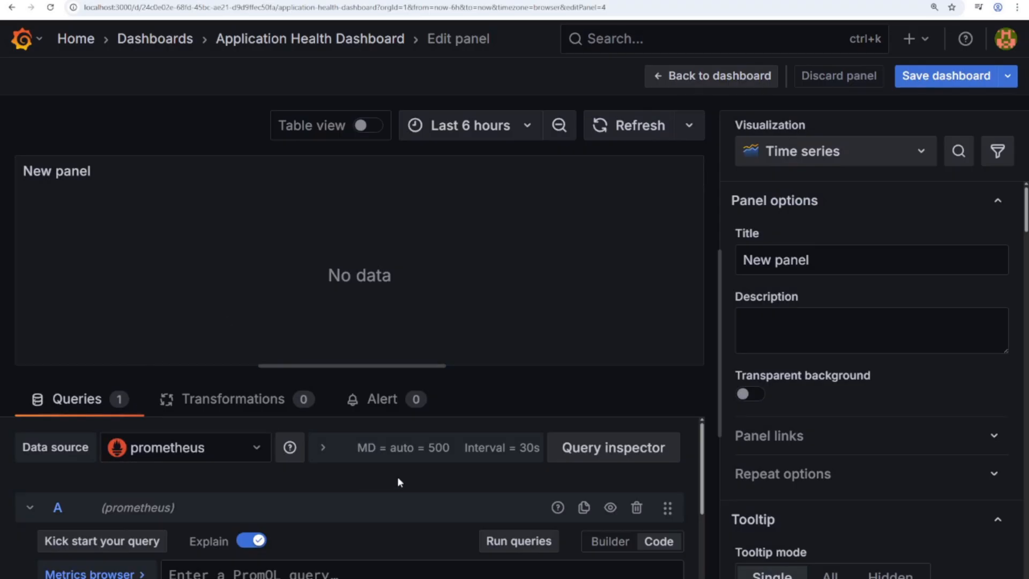
scroll(455, 475, "down", 1)
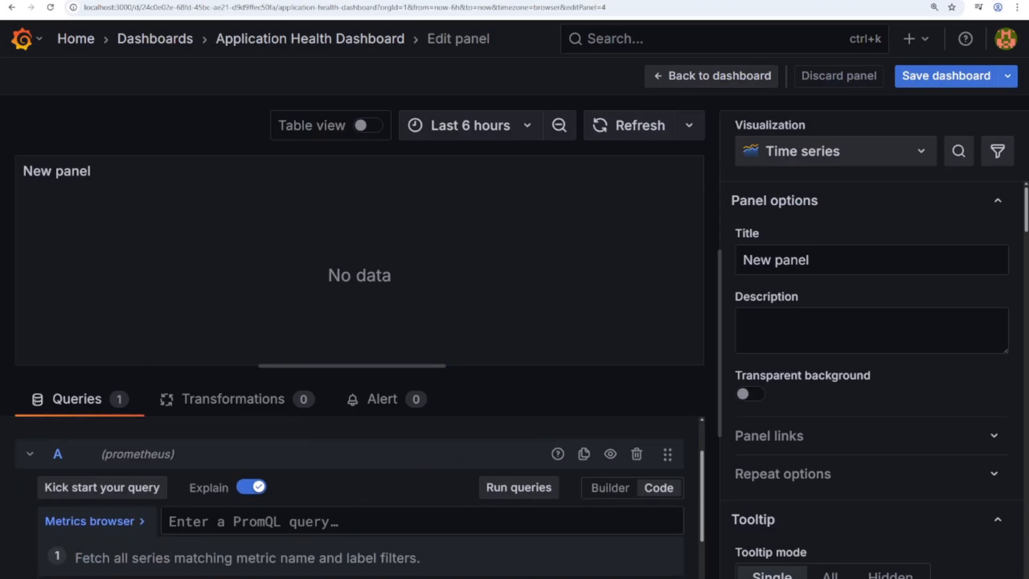
type("time() - process_start_time_seconds{job=\"app\"}")
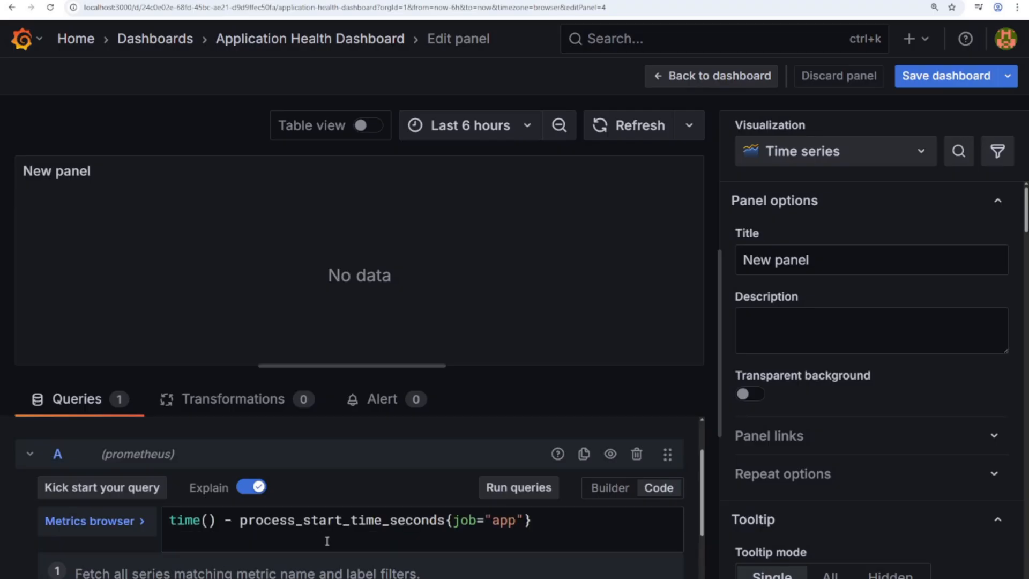
key("BackSpace")
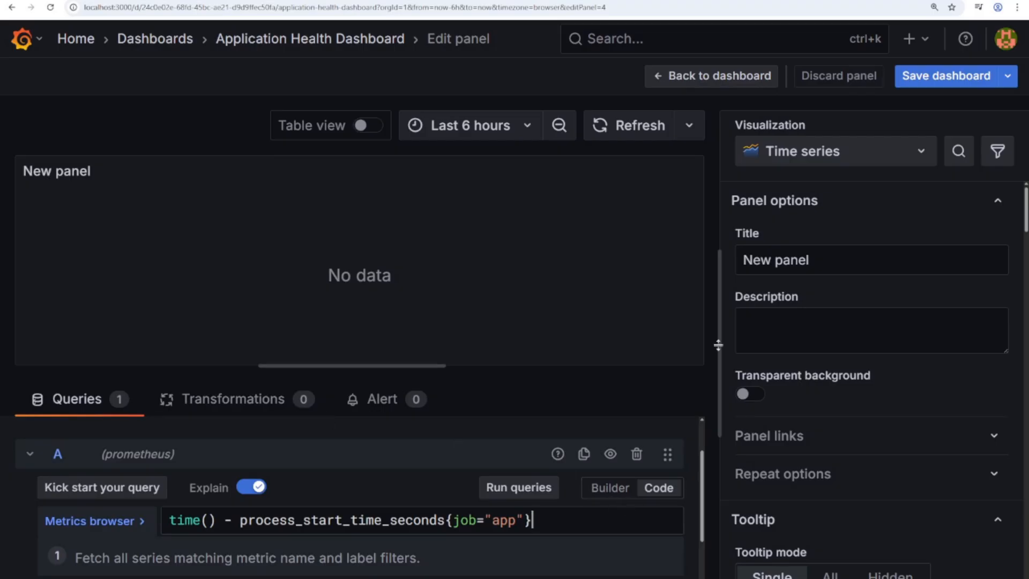
- Title the panel 'App Uptime'
triple_click(825, 256)
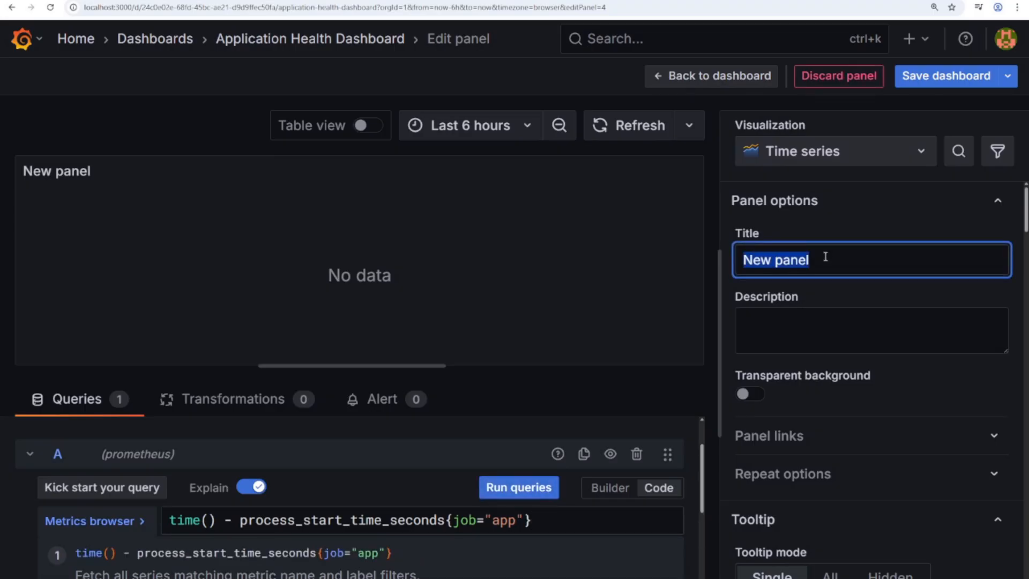
type("Up")
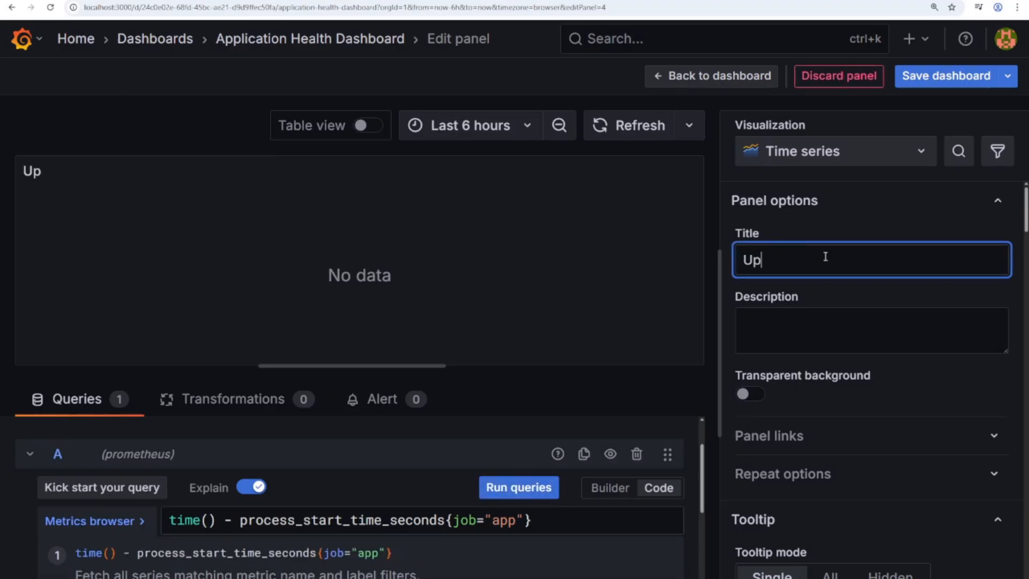
key("BackSpace")
key("BackSpace")
type("App Uptime")
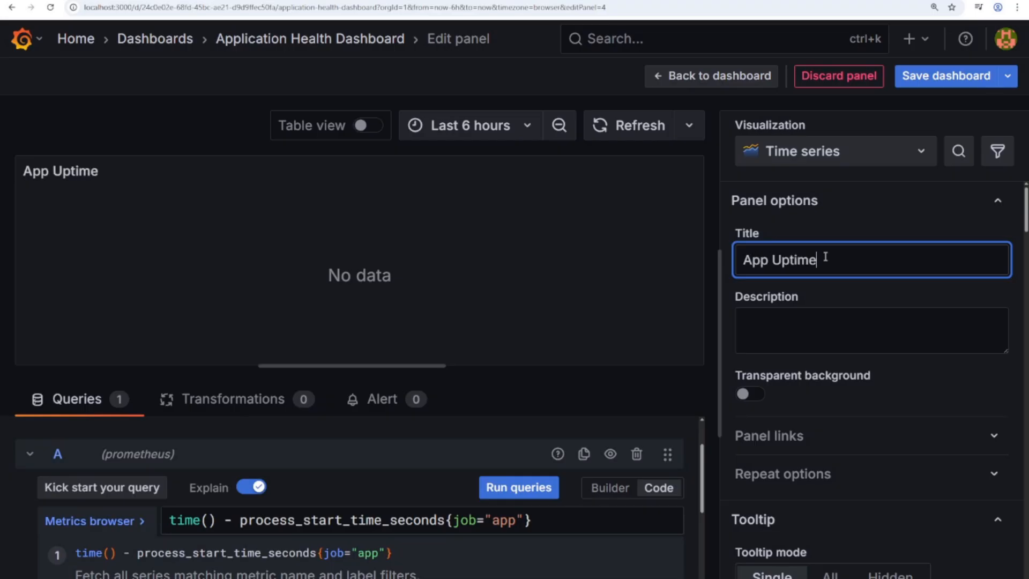
- Save the dashboard and go back to the dashboard view
left_click(924, 78)
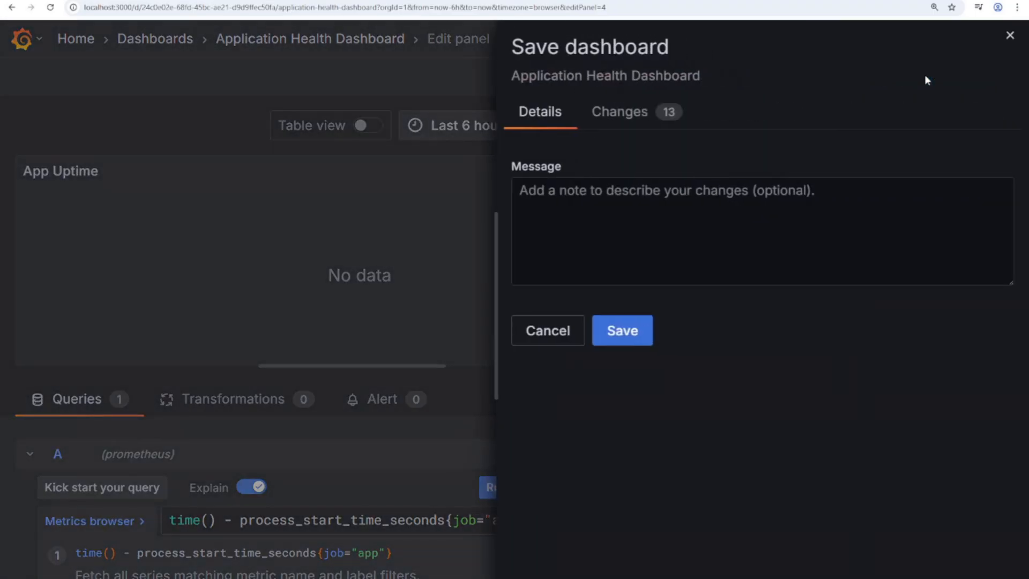
left_click(635, 329)
left_click(724, 75)
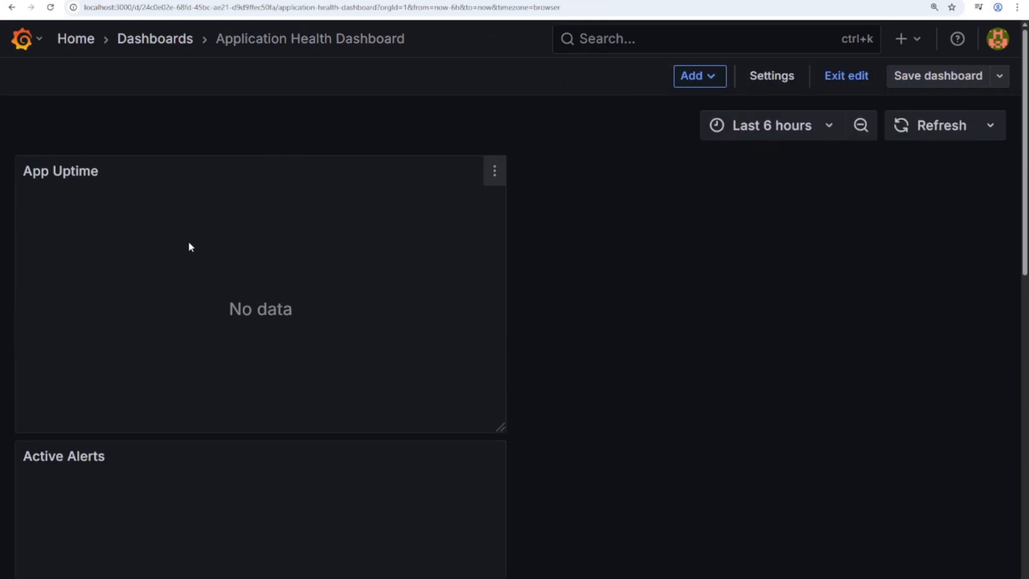
- Place App Errors Over Time and CPU and Memory Usage side by side in the top row at matching sizes
scroll(239, 272, "down", 8)
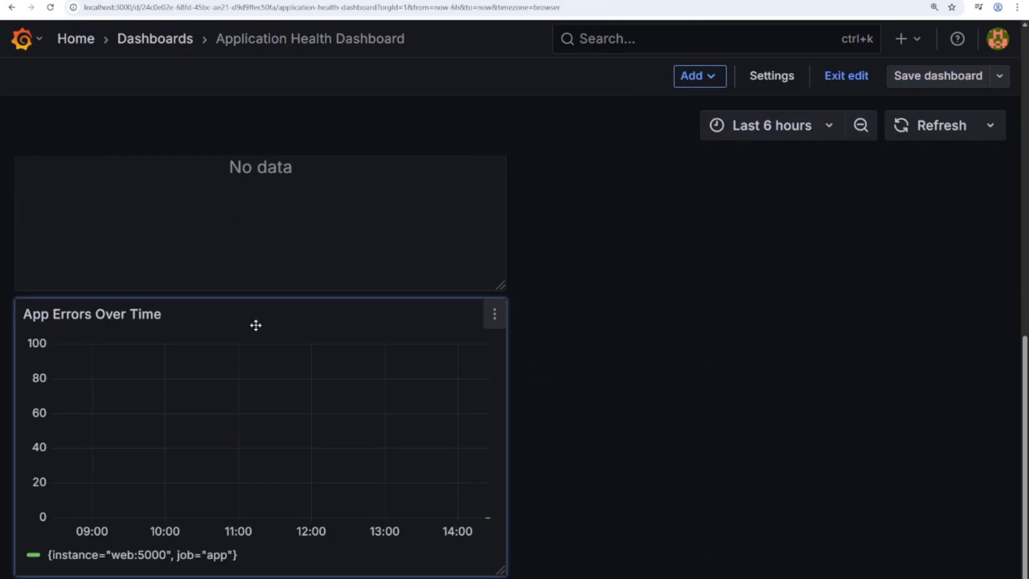
left_click_drag(255, 325, 215, 139)
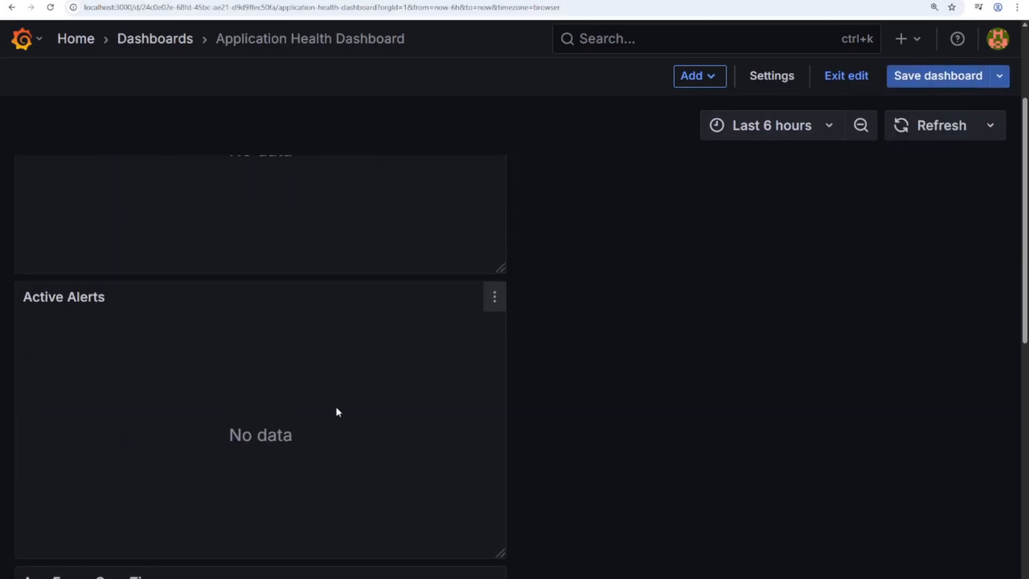
scroll(305, 400, "down", 4)
left_click_drag(220, 368, 220, 154)
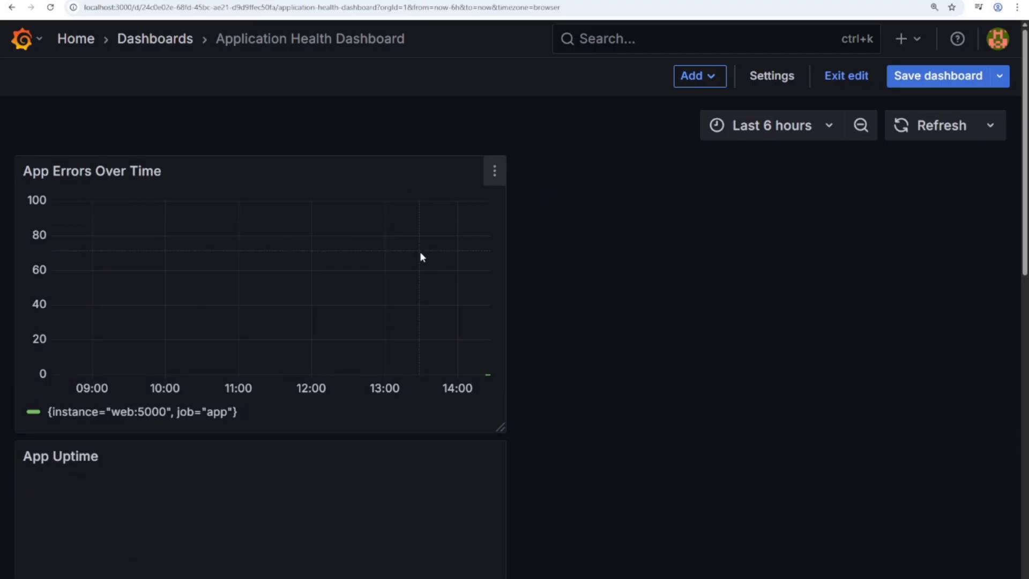
scroll(267, 484, "down", 6)
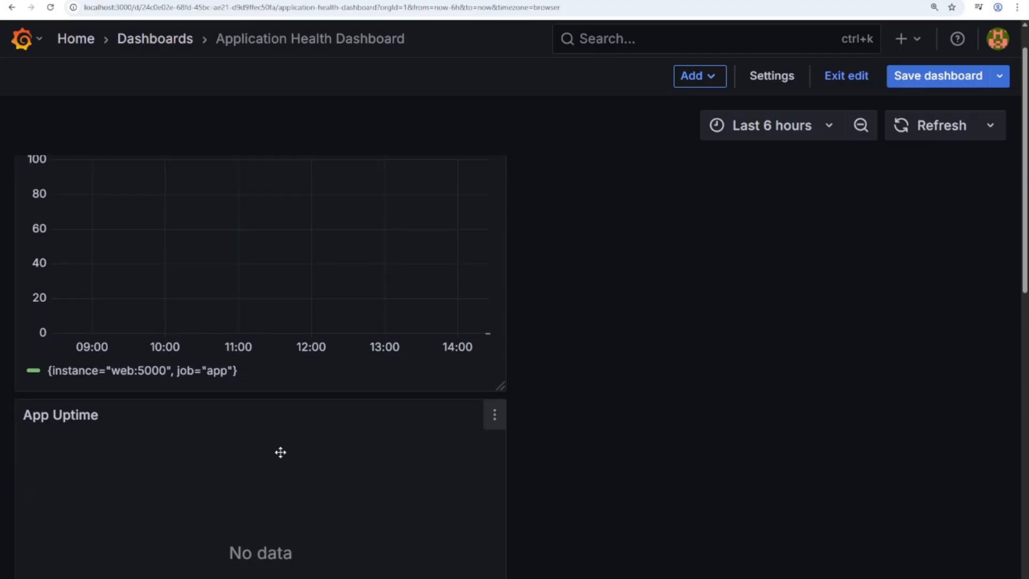
scroll(264, 443, "down", 5)
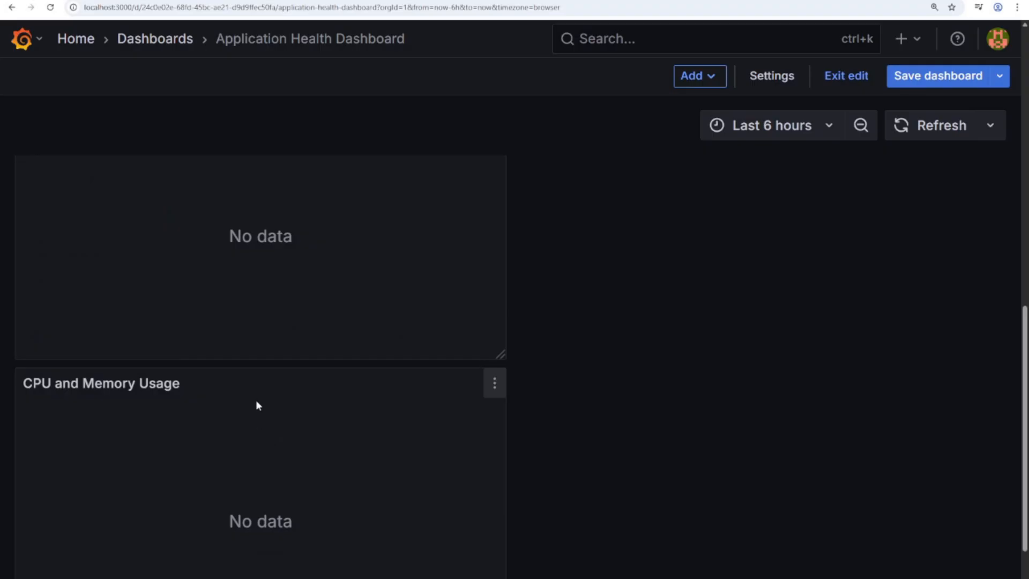
left_click_drag(258, 406, 737, 66)
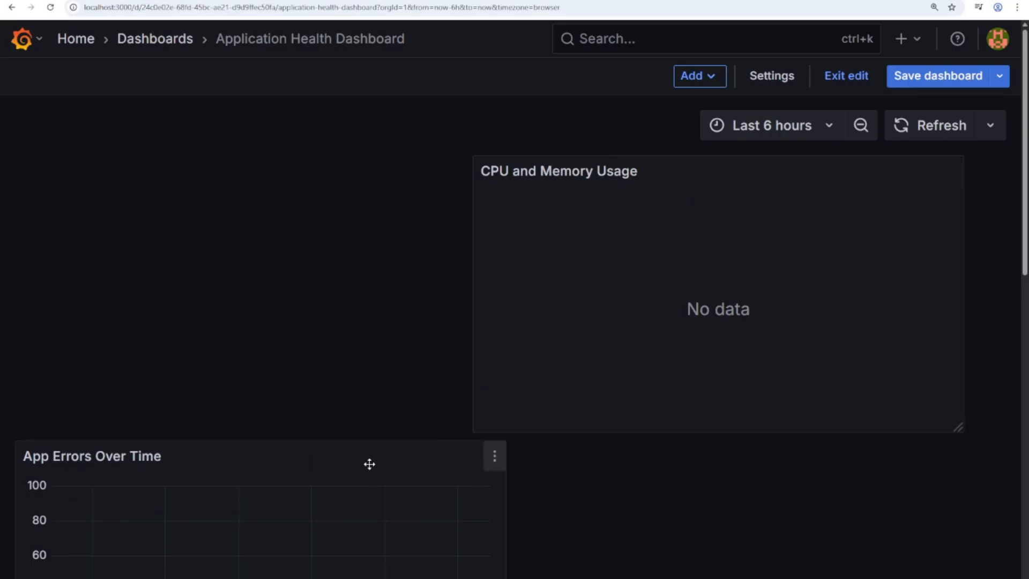
left_click_drag(367, 464, 526, 396)
left_click_drag(641, 459, 700, 352)
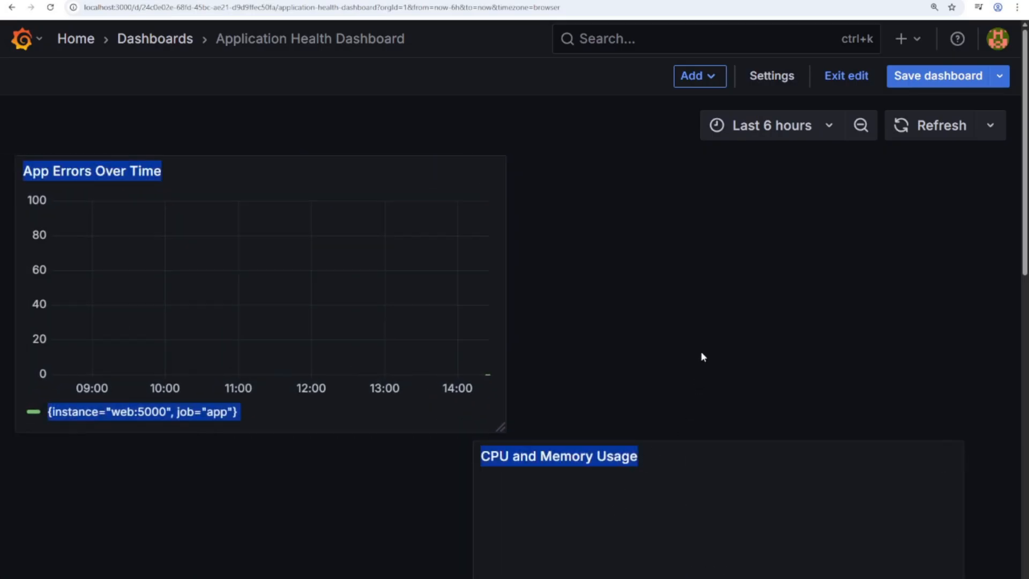
left_click(471, 498)
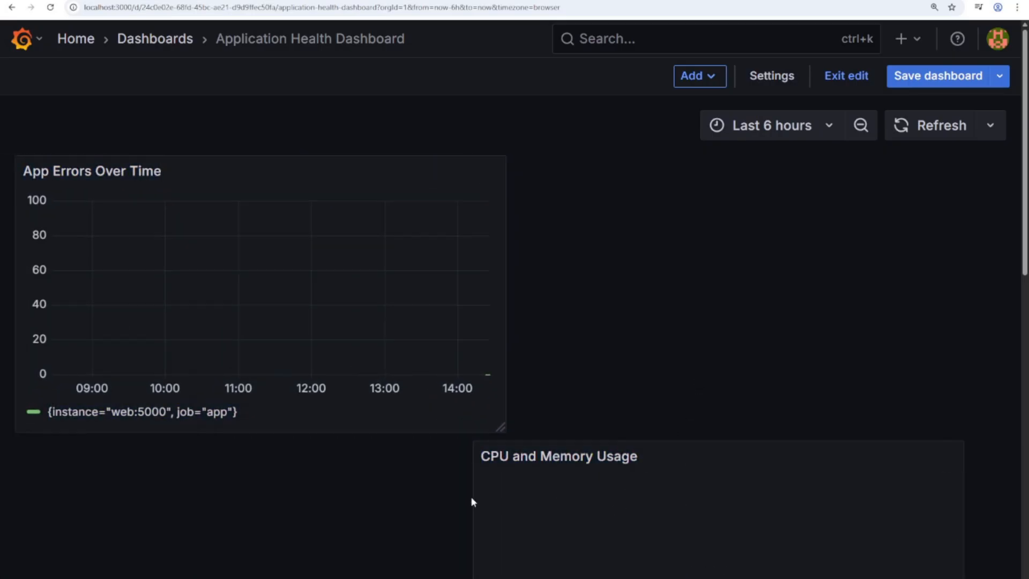
left_click_drag(501, 428, 449, 401)
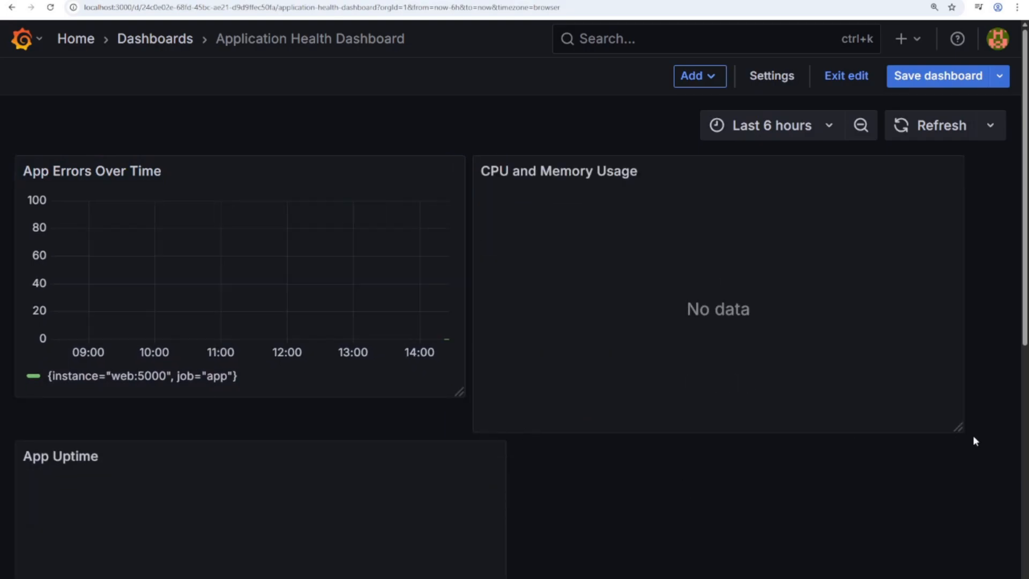
left_click_drag(959, 427, 958, 395)
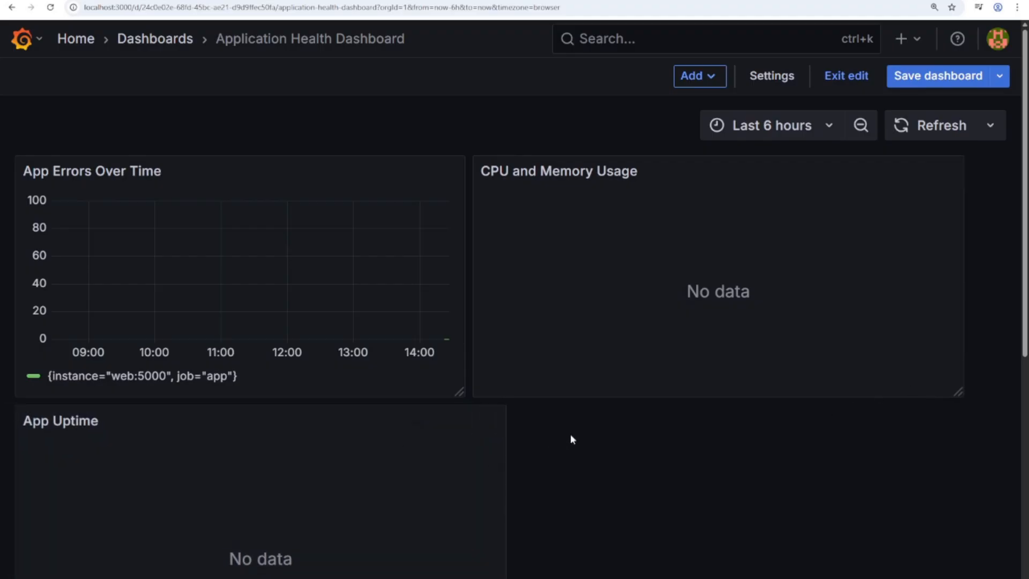
- Resize App Uptime and place Active Alerts beside it in the bottom row
scroll(560, 444, "down", 4)
scroll(547, 455, "down", 3)
left_click_drag(385, 378, 594, 360)
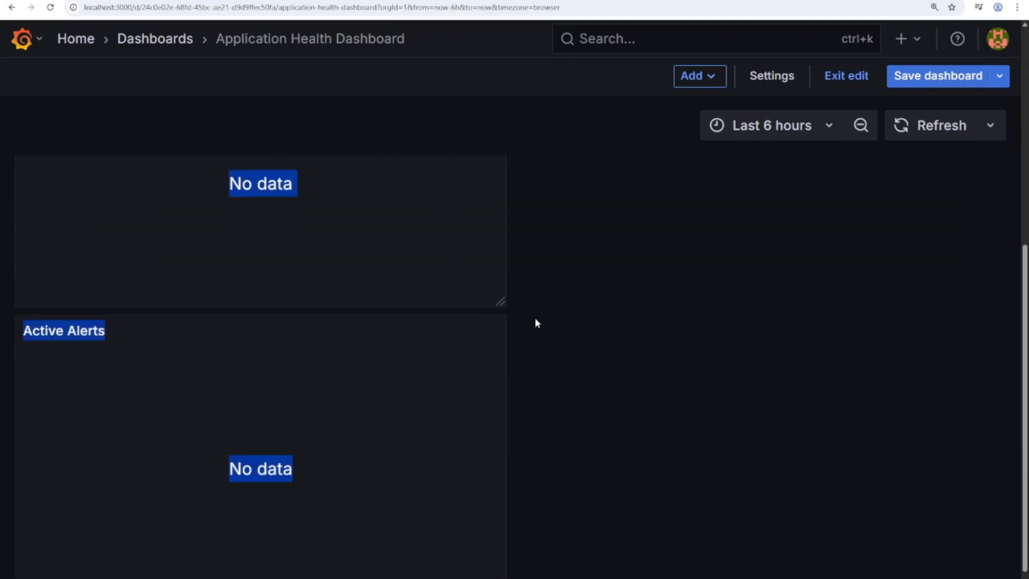
left_click_drag(500, 301, 453, 277)
left_click_drag(464, 340, 868, 308)
scroll(857, 363, "up", 2)
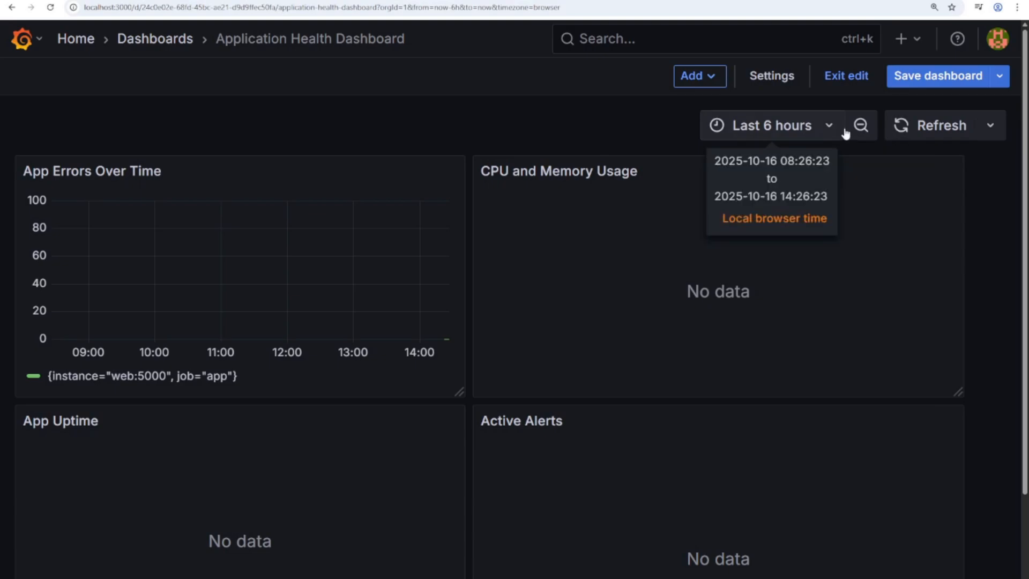
- Refresh the dashboard so all four panels load live data, then switch to the VS Code terminal
left_click(944, 128)
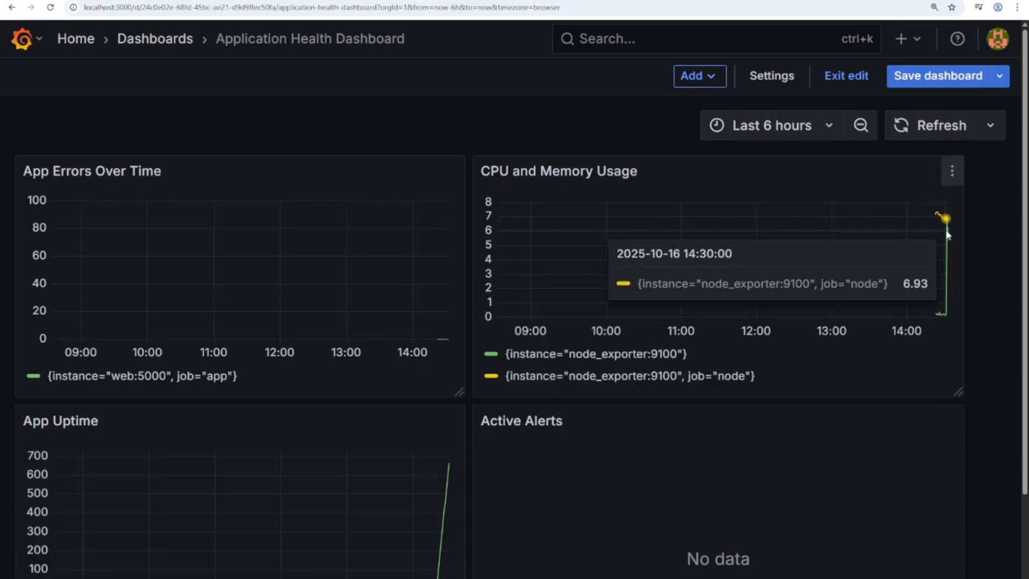
scroll(590, 386, "down", 1)
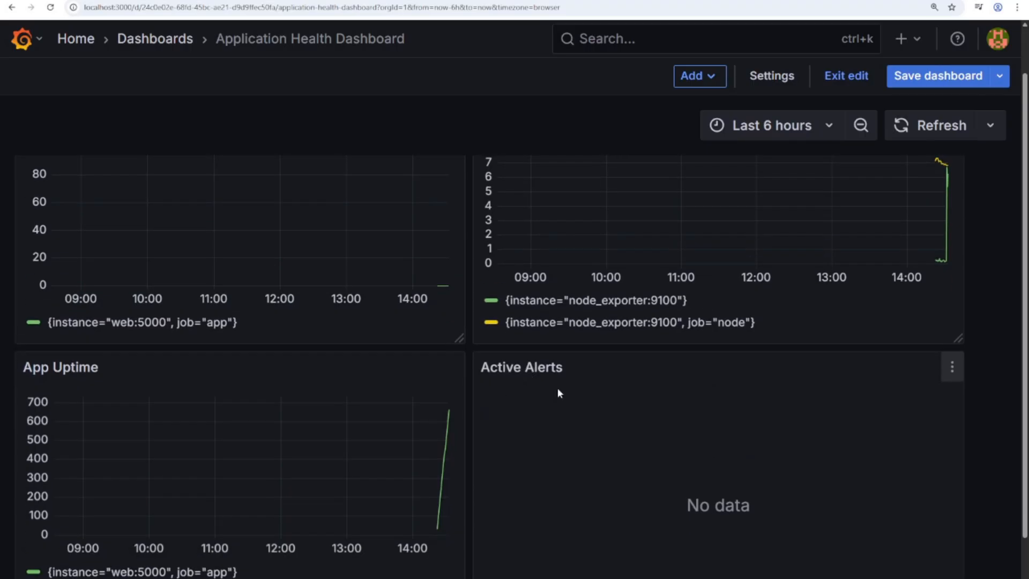
scroll(94, 377, "up", 1)
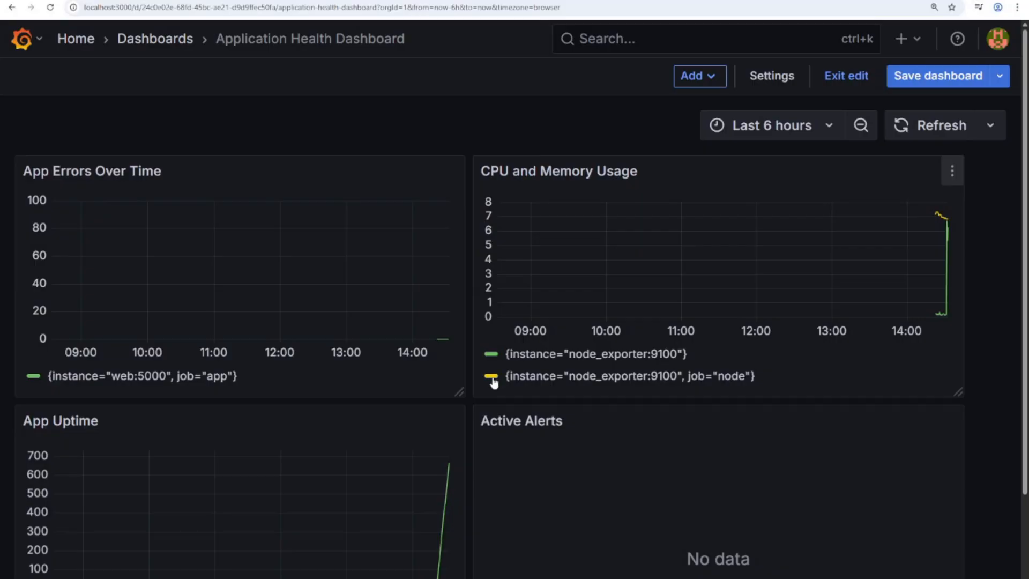
scroll(492, 380, "down", 1)
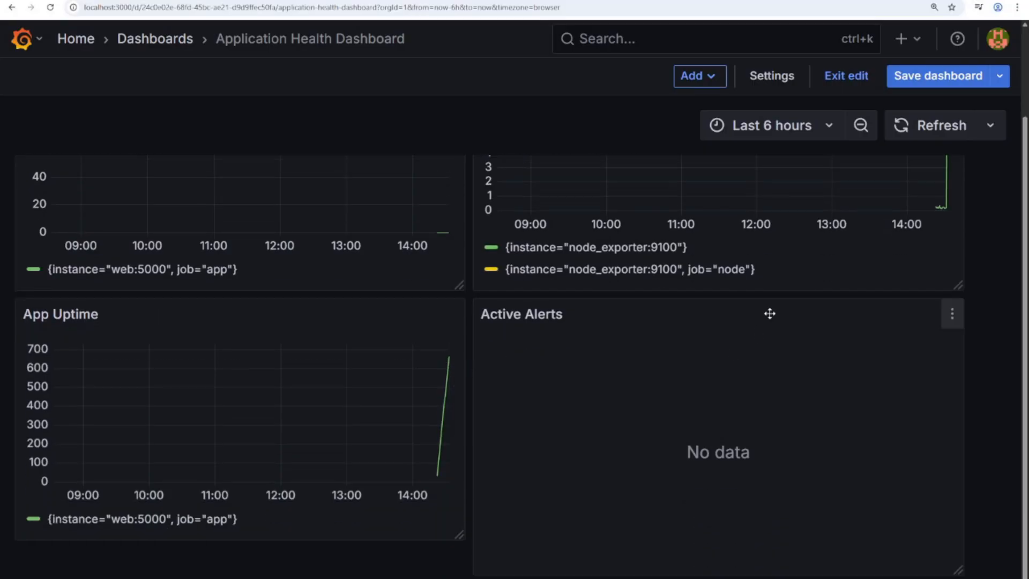
scroll(960, 287, "up", 1)
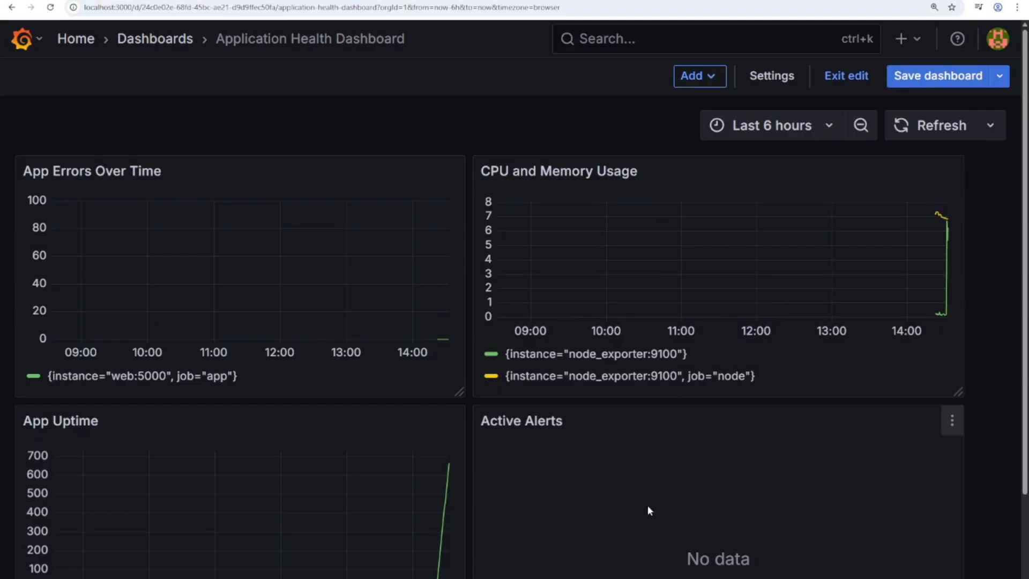
left_click(605, 556)
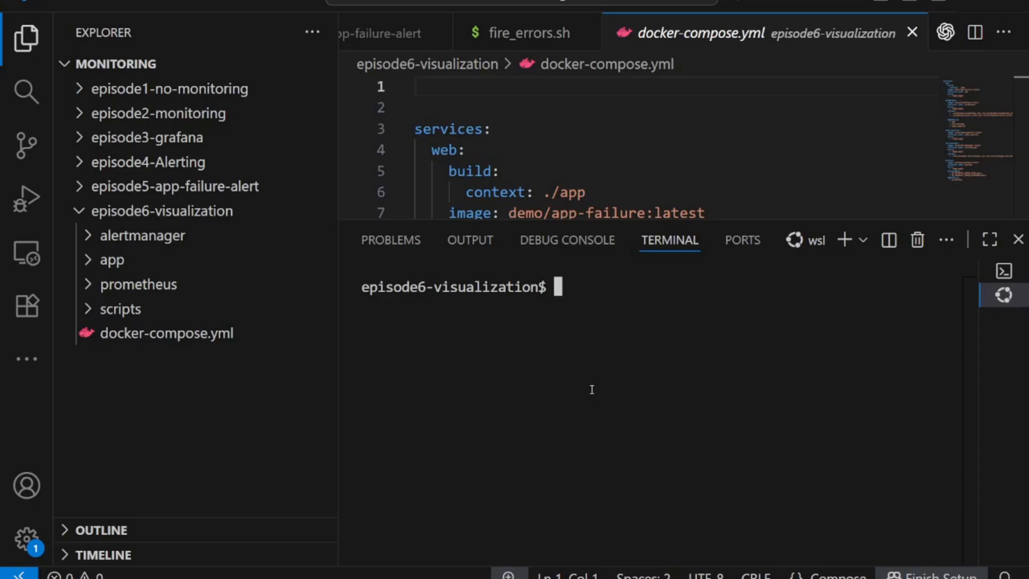
- Run ./scripts/fire_errors.sh 100 in the VS Code terminal to send 100 mixed 500/200 requests
type("./sc")
key("Tab")
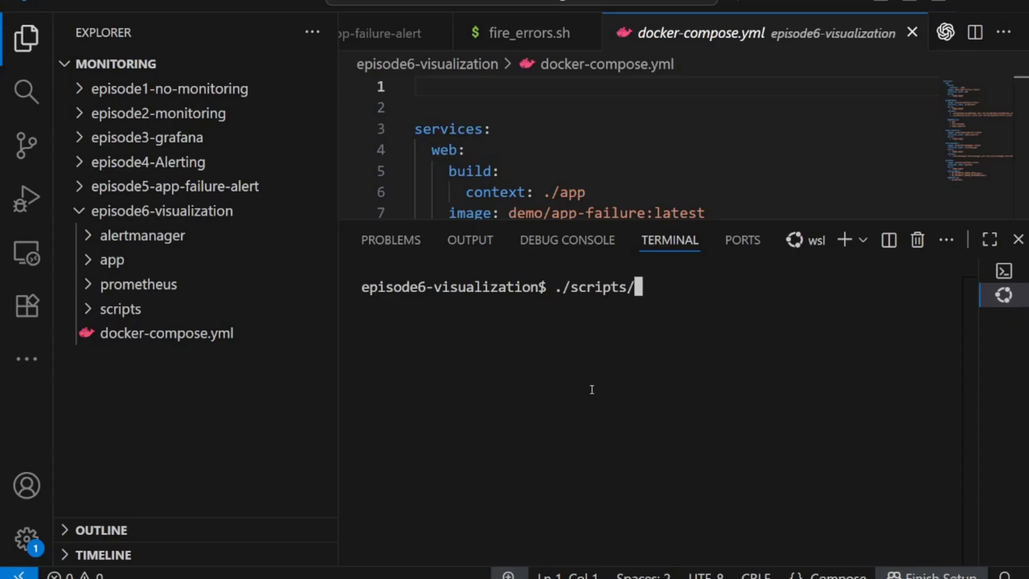
type("fir")
key("Tab")
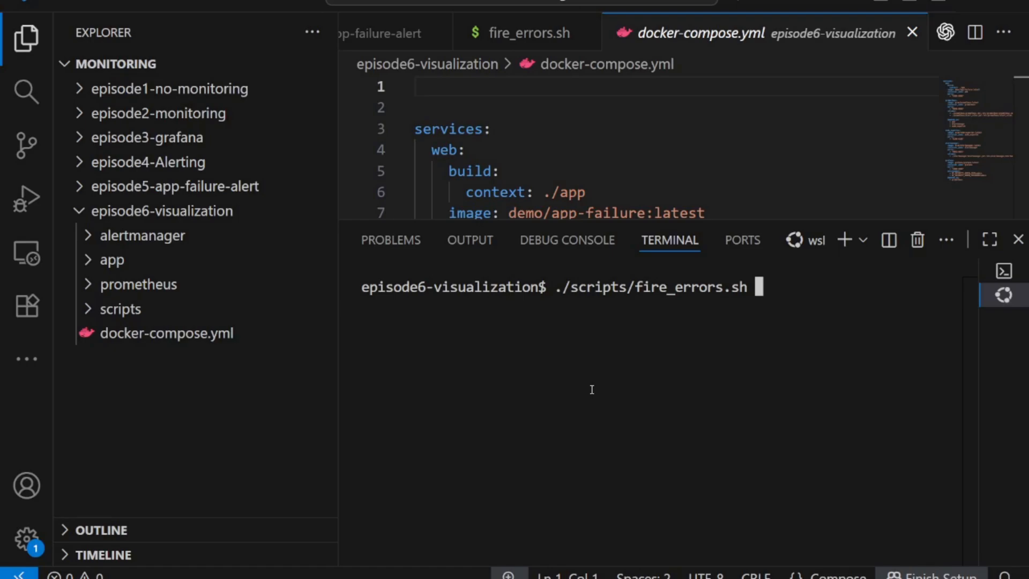
type("100")
key("Return")
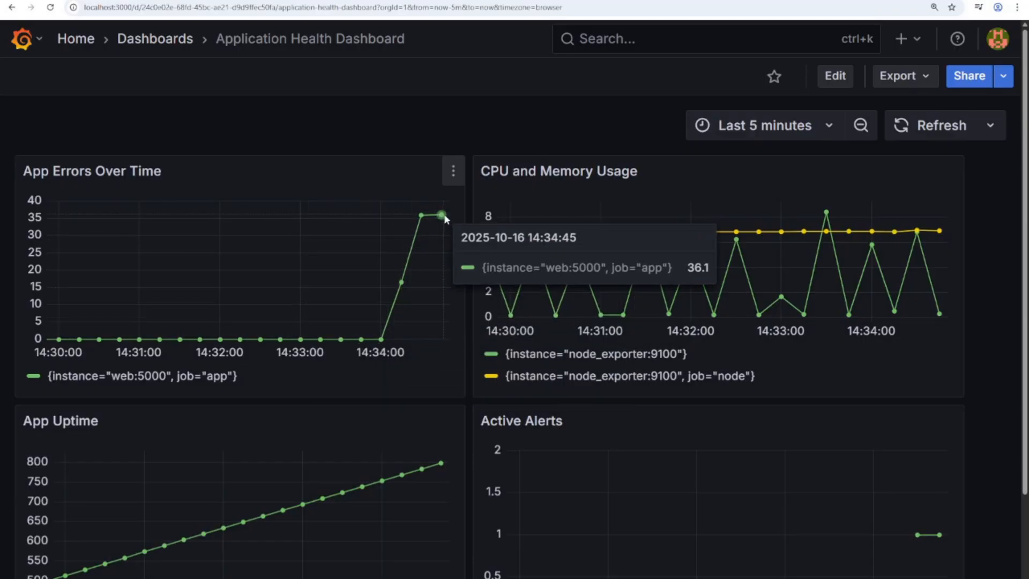
- Scroll the Last 5 minutes Grafana dashboard to review the error spike and AppErrorRateHigh alert
scroll(632, 315, "down", 2)
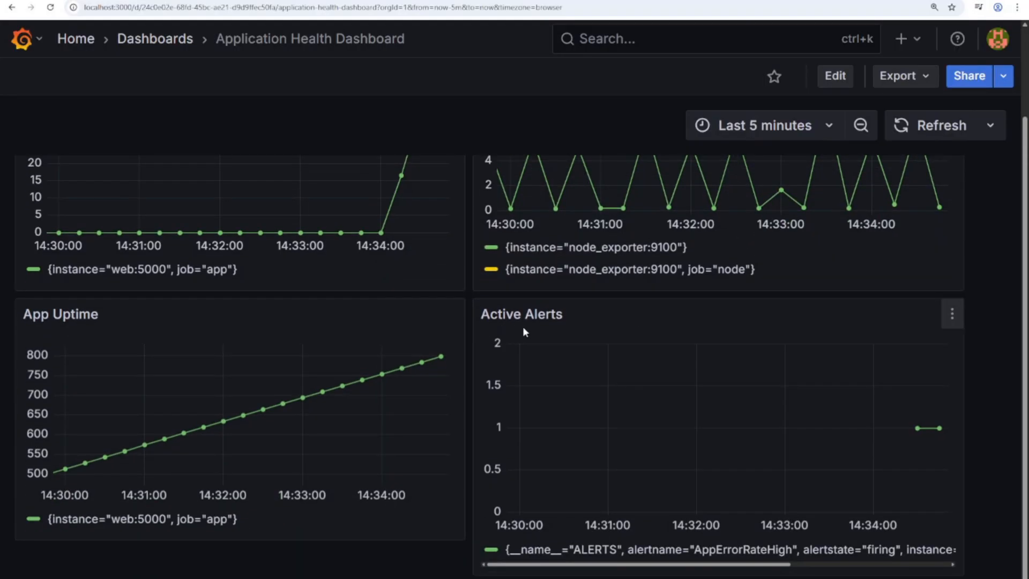
mouse_move(921, 429)
scroll(584, 304, "up", 2)
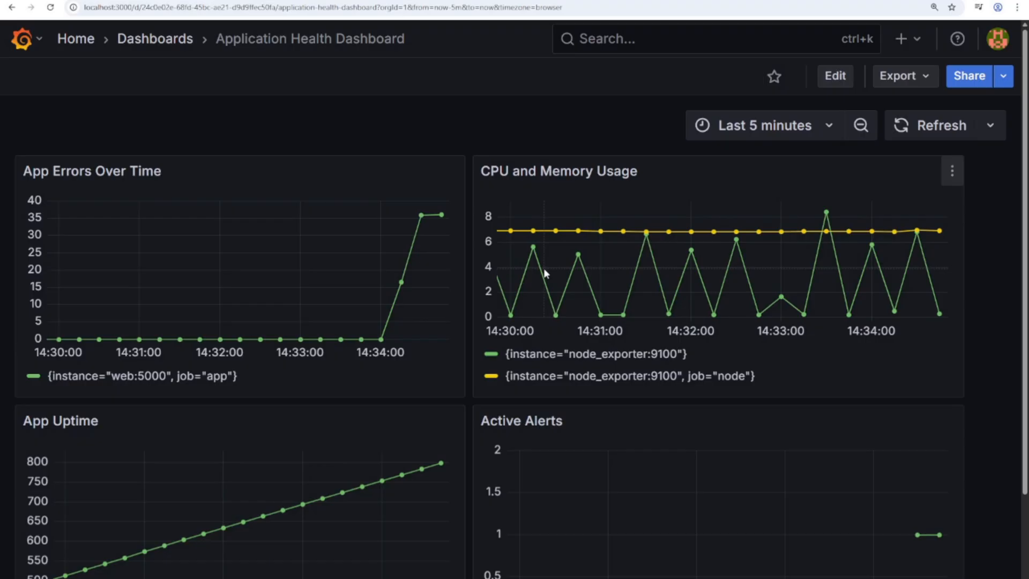
scroll(544, 273, "down", 2)
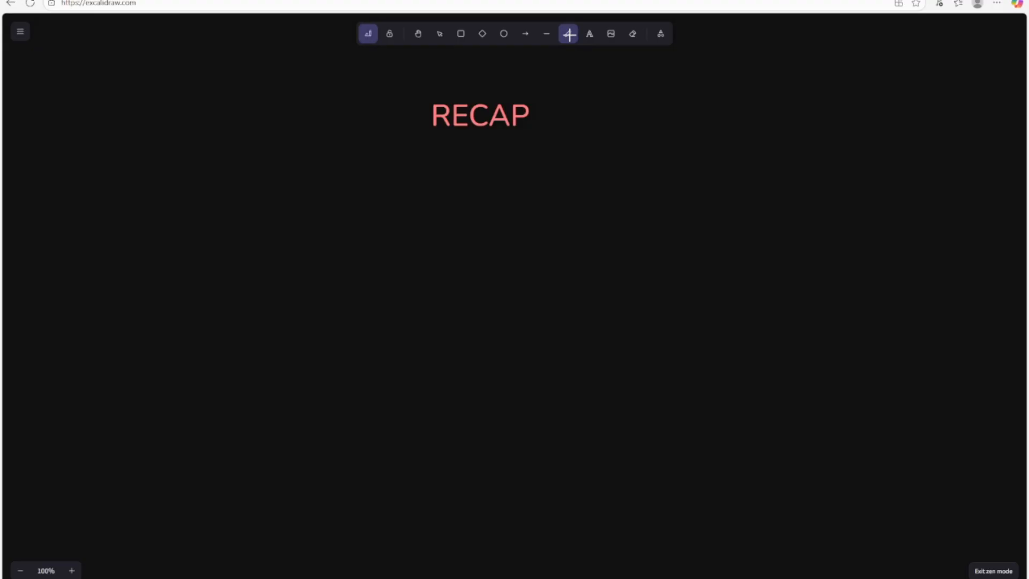
- Underline RECAP in red and handwrite a first note line beginning with 'Blind'
left_click_drag(429, 144, 573, 134)
mouse_move(151, 200)
left_mouse_down()
mouse_move(156, 233)
mouse_move(219, 211)
left_mouse_up()
left_click(187, 205)
left_click(188, 214)
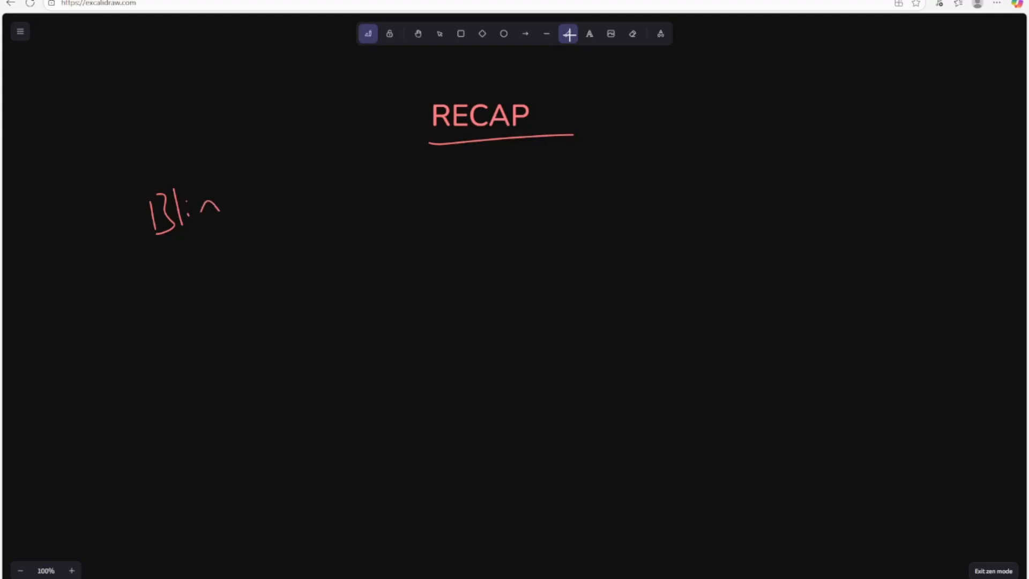
mouse_move(229, 176)
left_mouse_down()
mouse_move(227, 205)
mouse_move(290, 203)
mouse_move(291, 183)
left_mouse_up()
mouse_move(298, 195)
left_mouse_down()
mouse_move(300, 206)
mouse_move(321, 185)
left_mouse_up()
mouse_move(328, 172)
left_mouse_down()
mouse_move(324, 200)
mouse_move(351, 198)
left_mouse_up()
left_click_drag(351, 188, 375, 188)
mouse_move(382, 162)
left_mouse_down()
mouse_move(375, 190)
mouse_move(386, 173)
mouse_move(420, 198)
mouse_move(430, 180)
left_mouse_up()
mouse_move(443, 159)
left_mouse_down()
mouse_move(444, 191)
mouse_move(501, 174)
mouse_move(512, 186)
left_mouse_up()
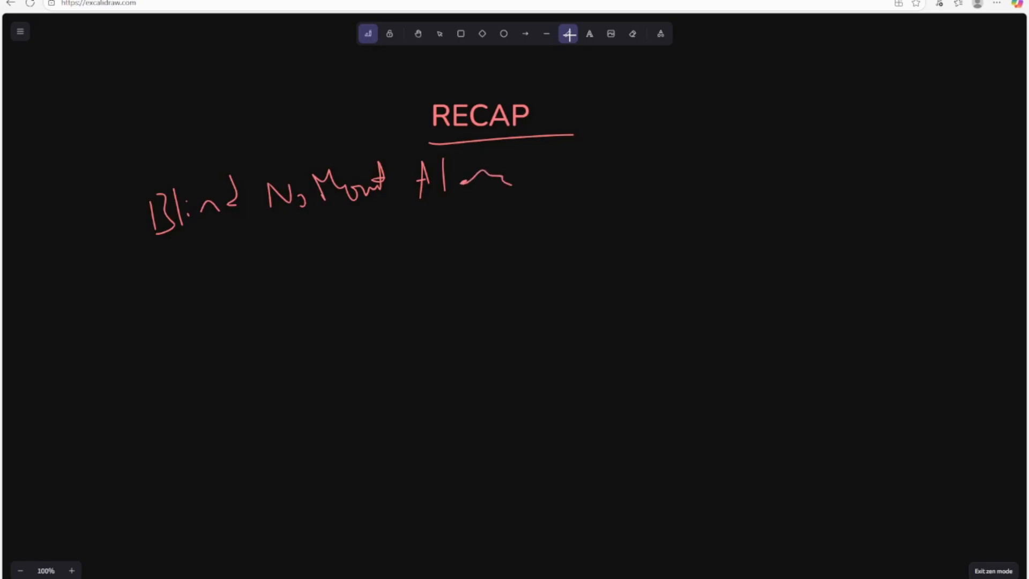
- Handwrite 'Data, Anomalies,' on a second line below the first
left_click_drag(176, 256, 173, 280)
mouse_move(181, 244)
left_mouse_down()
mouse_move(184, 279)
mouse_move(215, 278)
left_mouse_up()
left_click_drag(222, 239, 225, 264)
left_click_drag(215, 257, 234, 254)
left_click_drag(237, 261, 253, 263)
left_click_drag(265, 271, 263, 282)
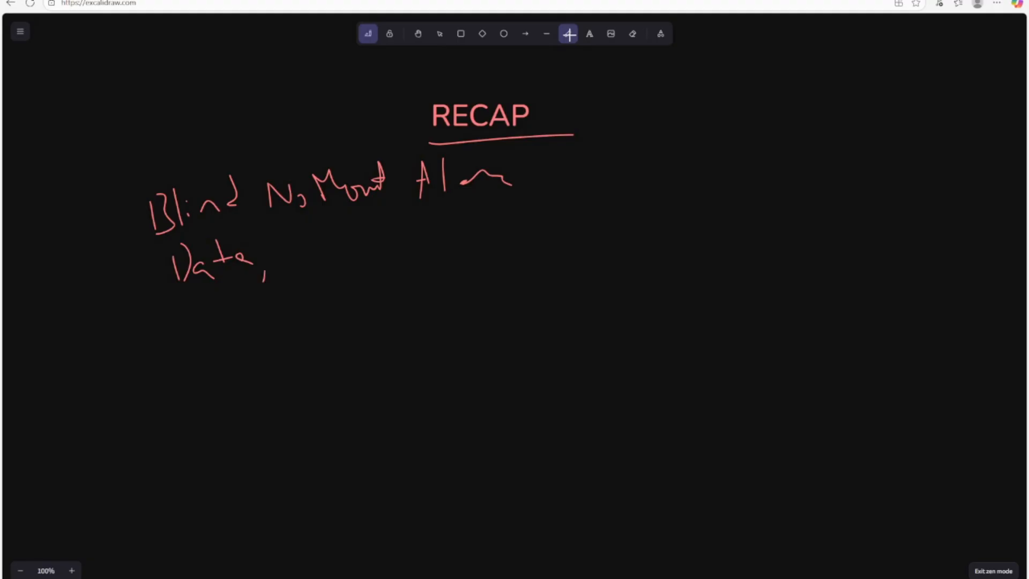
left_click_drag(295, 229, 290, 263)
left_click_drag(280, 252, 324, 243)
left_click_drag(332, 246, 354, 241)
left_click_drag(368, 236, 370, 238)
mouse_move(384, 231)
left_mouse_down()
mouse_move(385, 242)
mouse_move(405, 226)
left_mouse_up()
left_click_drag(421, 242, 420, 249)
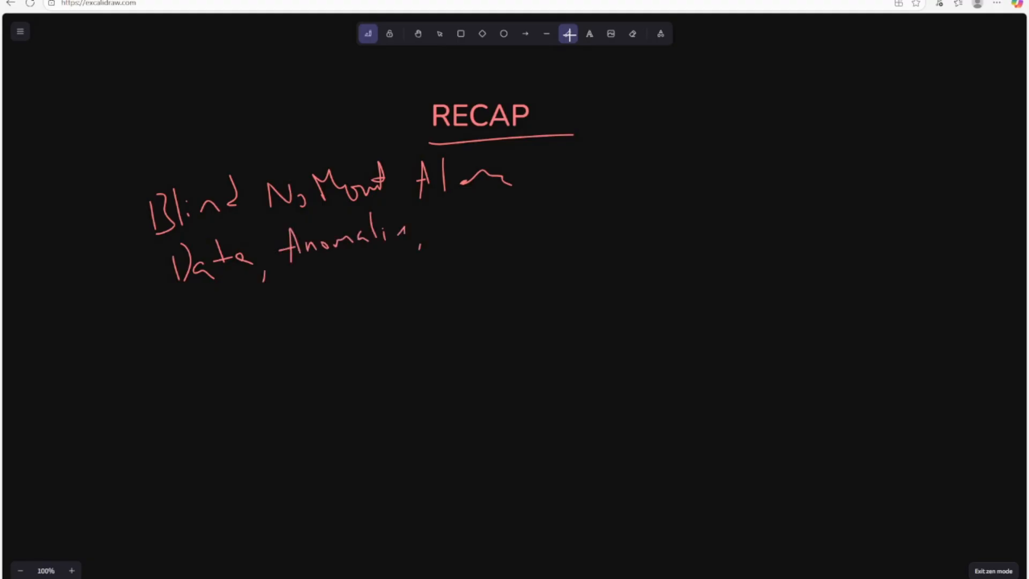
- Finish the second line with the word 'Alerts'
left_click_drag(467, 206, 464, 235)
left_click_drag(454, 227, 469, 225)
mouse_move(481, 204)
left_mouse_down()
mouse_move(484, 228)
mouse_move(501, 227)
left_mouse_up()
mouse_move(505, 223)
left_mouse_down()
mouse_move(514, 211)
mouse_move(519, 224)
left_mouse_up()
mouse_move(516, 212)
left_mouse_down()
mouse_move(533, 206)
mouse_move(544, 230)
left_mouse_up()
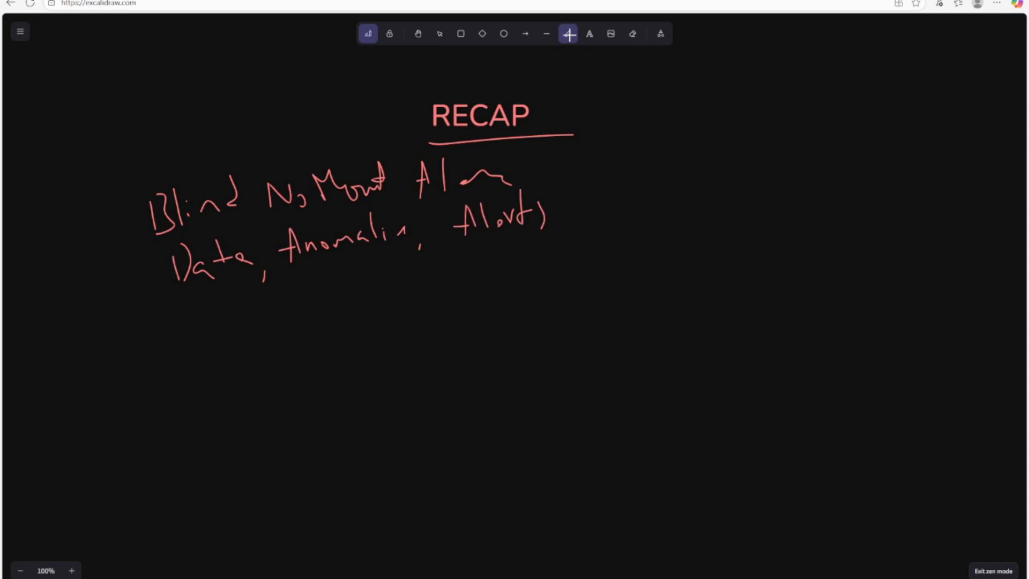
- Begin a third line with 'Metric → Alerts'
left_click_drag(171, 324, 172, 351)
mouse_move(164, 322)
left_mouse_down()
mouse_move(180, 324)
mouse_move(193, 345)
mouse_move(214, 343)
left_mouse_up()
mouse_move(223, 313)
left_mouse_down()
mouse_move(225, 339)
mouse_move(233, 328)
left_mouse_up()
mouse_move(236, 334)
left_mouse_down()
mouse_move(244, 348)
mouse_move(251, 331)
left_mouse_up()
mouse_move(256, 332)
left_mouse_down()
mouse_move(257, 343)
mouse_move(271, 340)
left_mouse_up()
left_click_drag(285, 331, 300, 339)
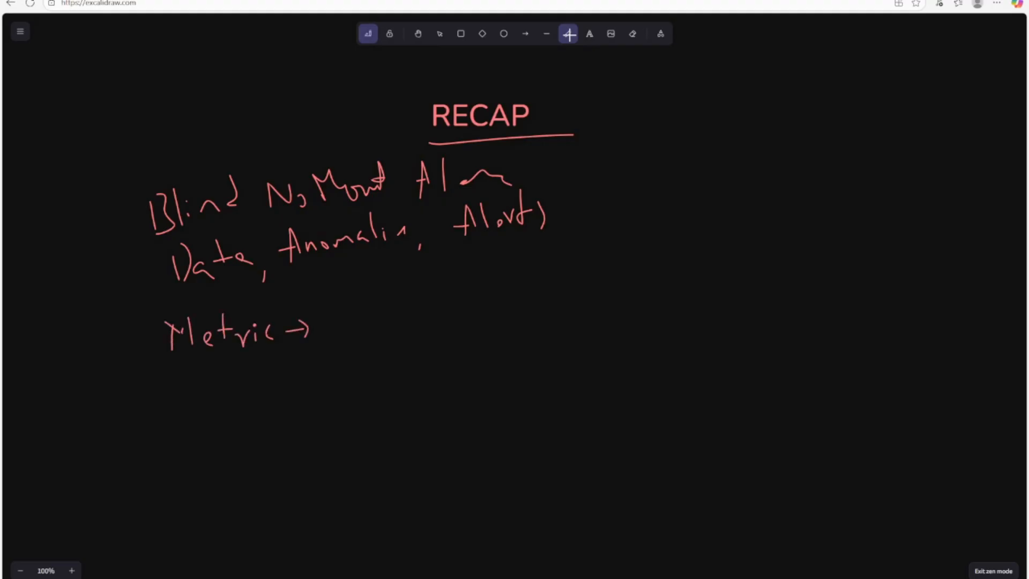
left_click_drag(343, 297, 335, 325)
left_click_drag(344, 298, 347, 318)
left_click_drag(362, 296, 364, 324)
left_click_drag(371, 322, 395, 318)
mouse_move(393, 311)
left_mouse_down()
mouse_move(407, 304)
mouse_move(402, 328)
left_mouse_up()
- Extend the chain with '→ Dashboard → Action →'
mouse_move(419, 316)
left_mouse_down()
mouse_move(434, 314)
mouse_move(434, 325)
left_mouse_up()
left_click_drag(455, 297, 457, 320)
mouse_move(471, 309)
left_mouse_down()
mouse_move(466, 319)
mouse_move(489, 316)
left_mouse_up()
mouse_move(494, 298)
left_mouse_down()
mouse_move(492, 323)
mouse_move(553, 304)
left_mouse_up()
left_click_drag(551, 303, 583, 293)
mouse_move(585, 284)
left_mouse_down()
mouse_move(587, 303)
mouse_move(626, 294)
left_mouse_up()
mouse_move(611, 292)
left_mouse_down()
mouse_move(629, 284)
mouse_move(636, 293)
left_mouse_up()
mouse_move(648, 261)
left_mouse_down()
mouse_move(647, 292)
mouse_move(655, 281)
left_mouse_up()
left_click_drag(658, 280, 673, 291)
mouse_move(684, 282)
left_mouse_down()
mouse_move(695, 281)
mouse_move(697, 295)
left_mouse_up()
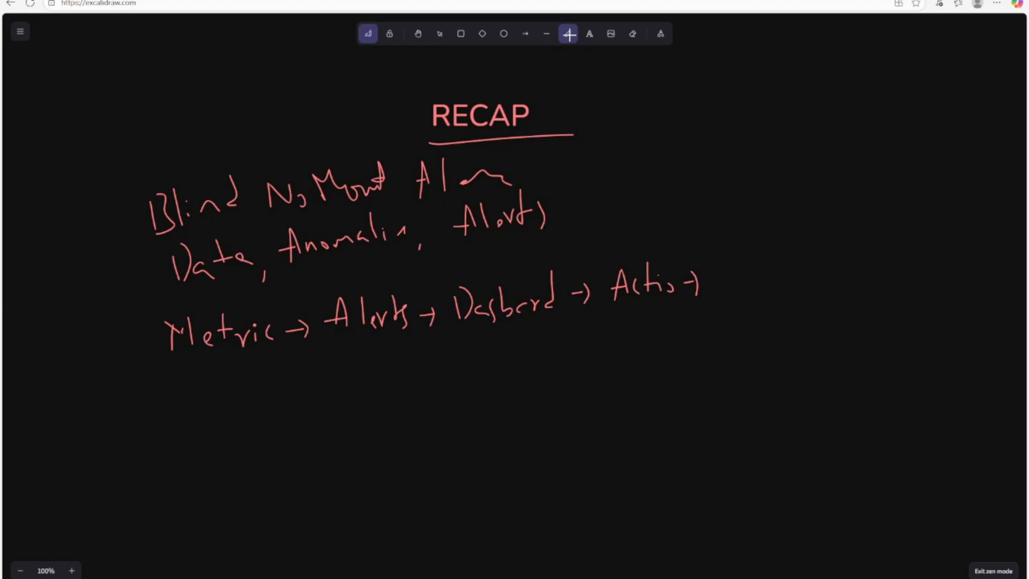
- Close the chain by handwriting 'feedback loop' at the end of the line
mouse_move(742, 249)
left_mouse_down()
mouse_move(729, 288)
mouse_move(739, 278)
left_mouse_up()
left_click_drag(744, 284, 767, 285)
left_click_drag(782, 244, 776, 280)
left_click_drag(798, 247, 803, 284)
left_click_drag(826, 271, 840, 280)
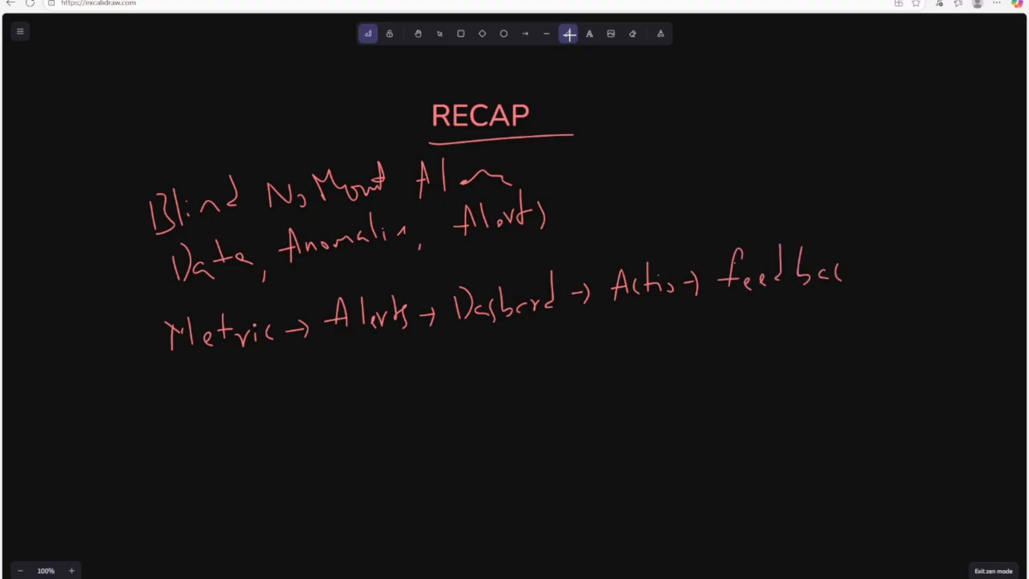
left_click_drag(848, 240, 856, 277)
mouse_move(876, 247)
left_mouse_down()
mouse_move(879, 281)
mouse_move(891, 269)
left_mouse_up()
mouse_move(906, 268)
left_mouse_down()
mouse_move(904, 277)
mouse_move(925, 274)
left_mouse_up()
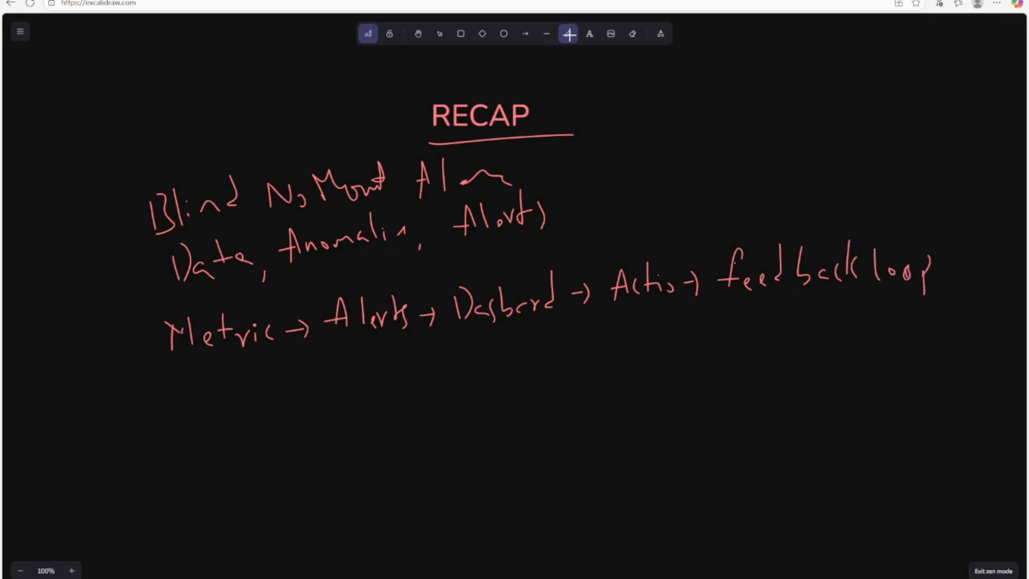
- Write an underlined 'Prod' below the chain with 'live' beside it
left_click_drag(213, 405, 217, 438)
left_click_drag(210, 406, 246, 422)
left_click_drag(265, 411, 294, 437)
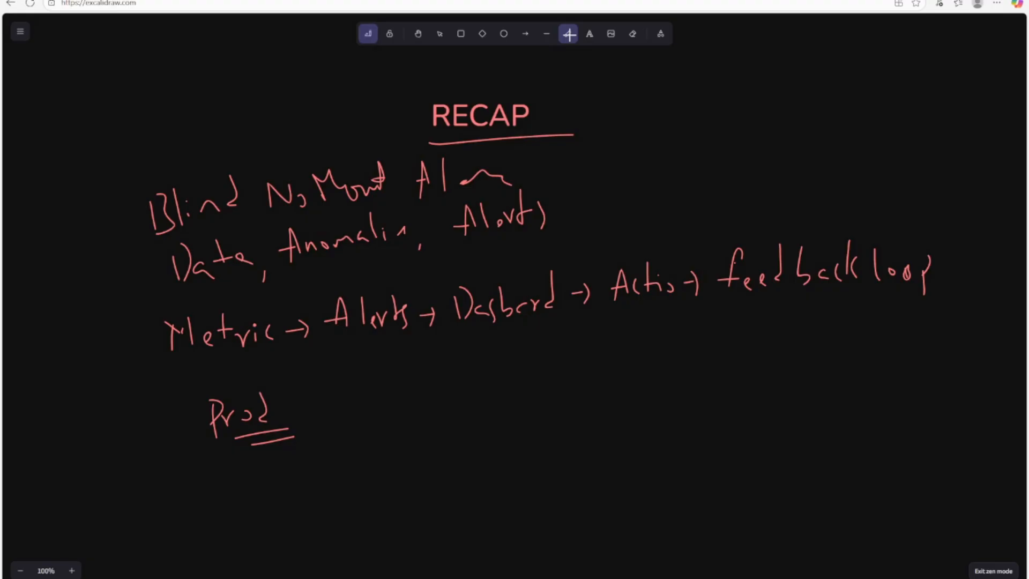
left_click_drag(360, 368, 370, 401)
mouse_move(377, 387)
left_mouse_down()
mouse_move(409, 381)
mouse_move(435, 393)
left_mouse_up()
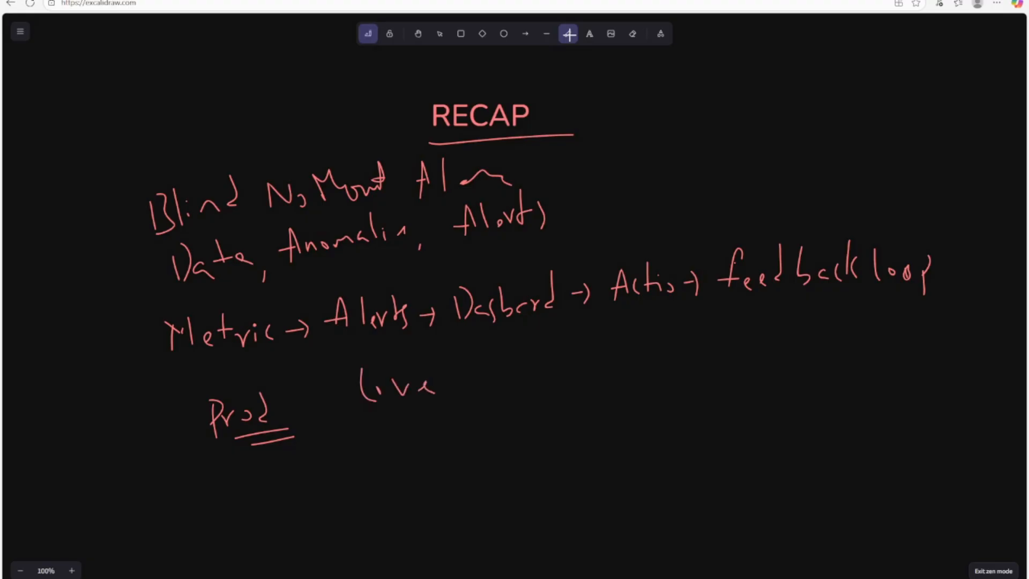